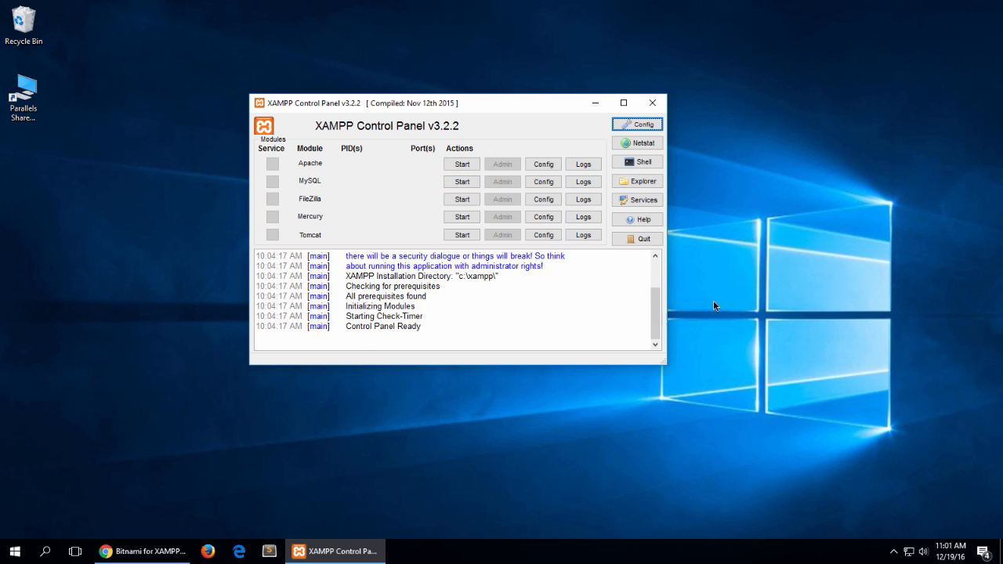
Step: Inspect the module start options offered by XAMPP's notification-area icon, and return to the XAMPP Control Panel
{"action": "left_click", "coordinate": [894, 553]}
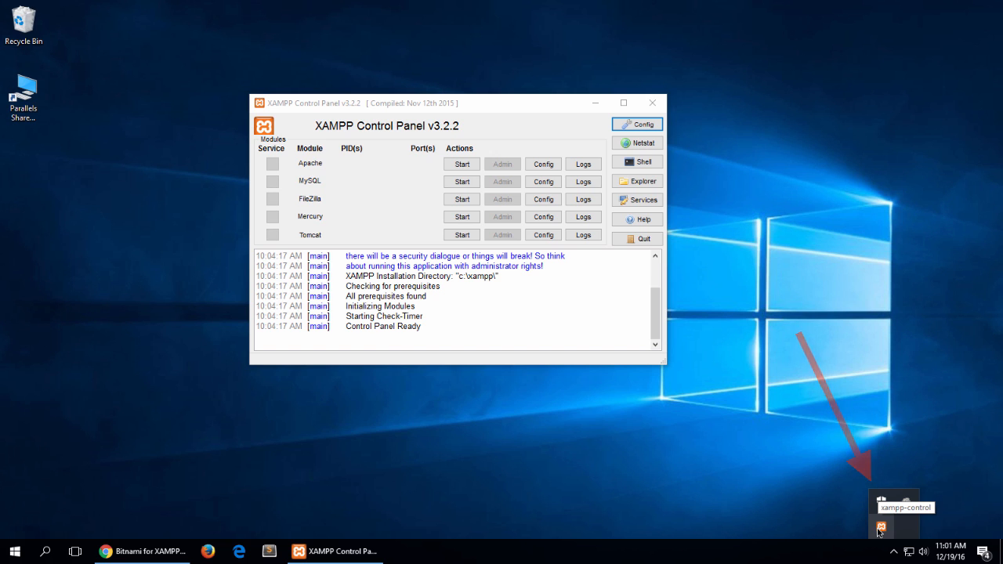
{"action": "right_click", "coordinate": [880, 530]}
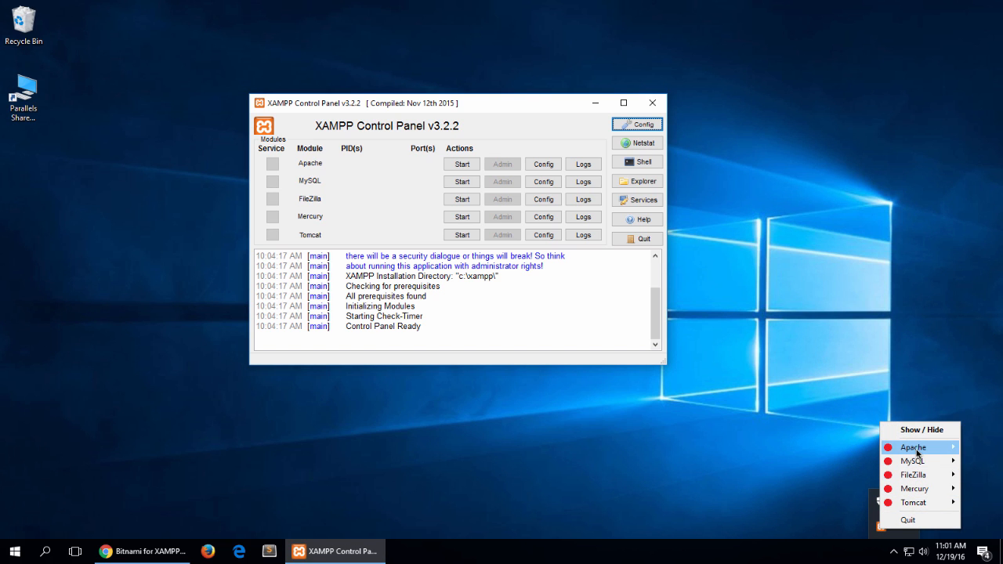
{"action": "mouse_move", "coordinate": [917, 453]}
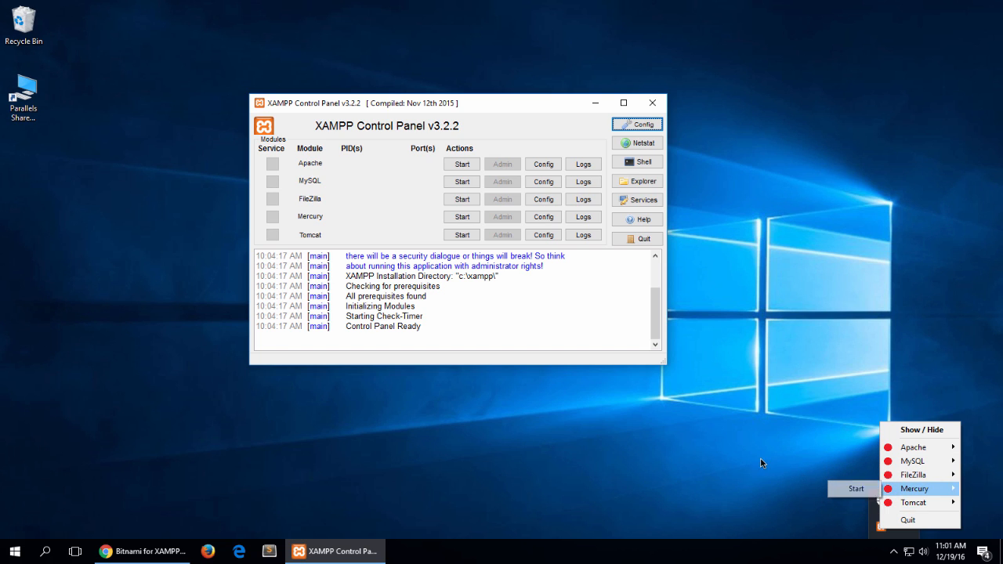
{"action": "left_click", "coordinate": [484, 105]}
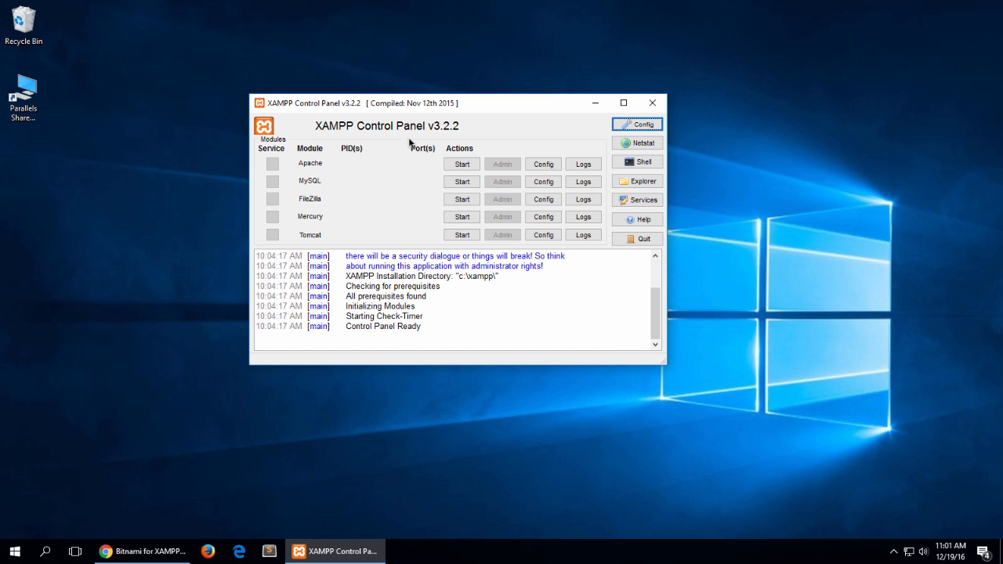
Step: Start the Apache module, switch to Chrome and load localhost in a new tab to view the XAMPP dashboard
{"action": "left_click", "coordinate": [463, 164]}
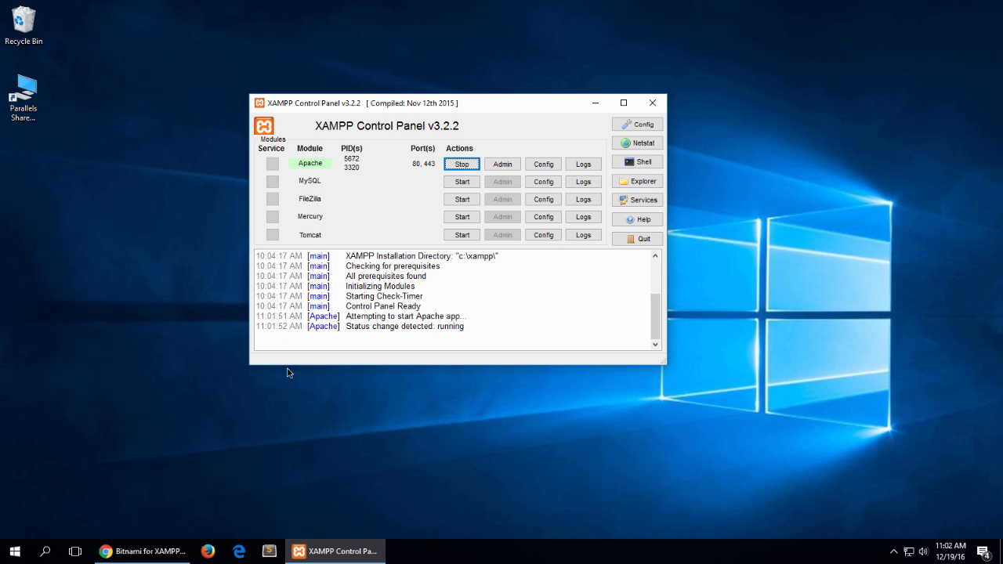
{"action": "left_click", "coordinate": [129, 558]}
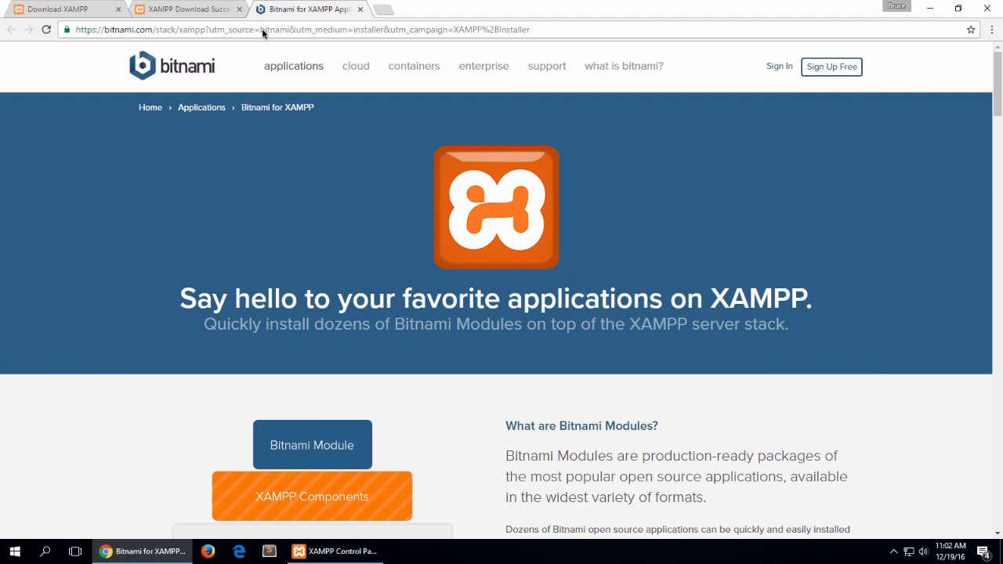
{"action": "key", "text": "ctrl+t"}
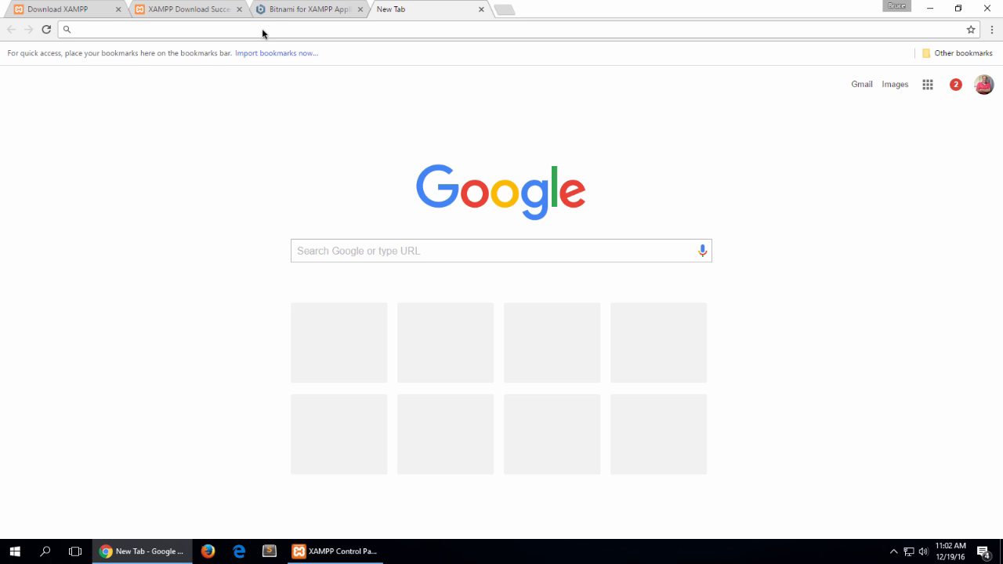
{"action": "type", "text": "local"}
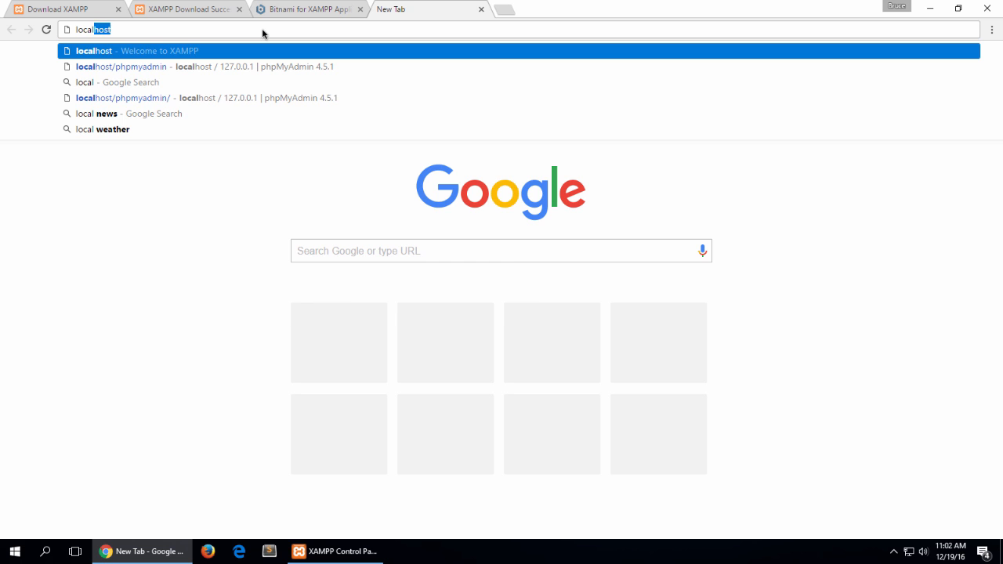
{"action": "type", "text": "host"}
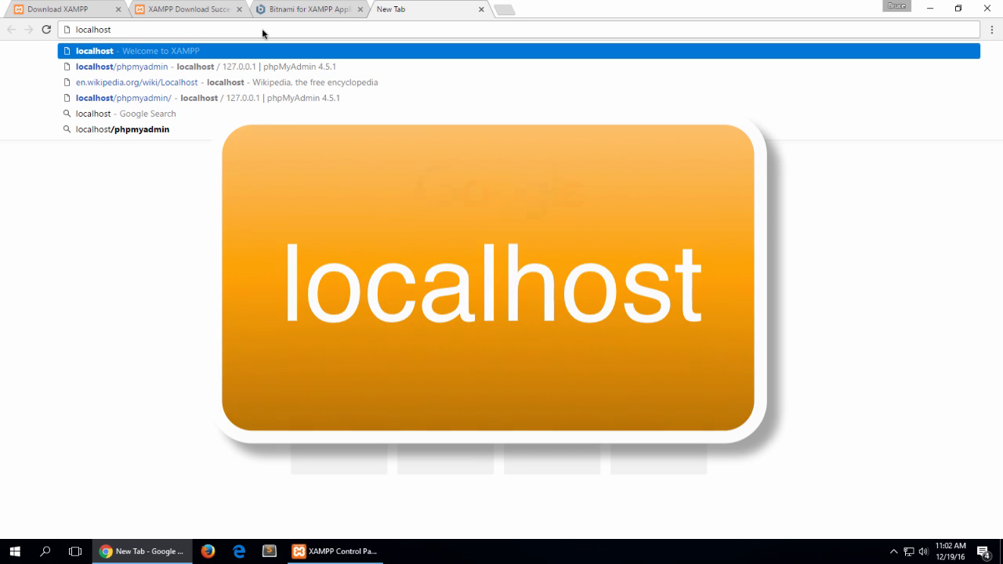
{"action": "key", "text": "Return"}
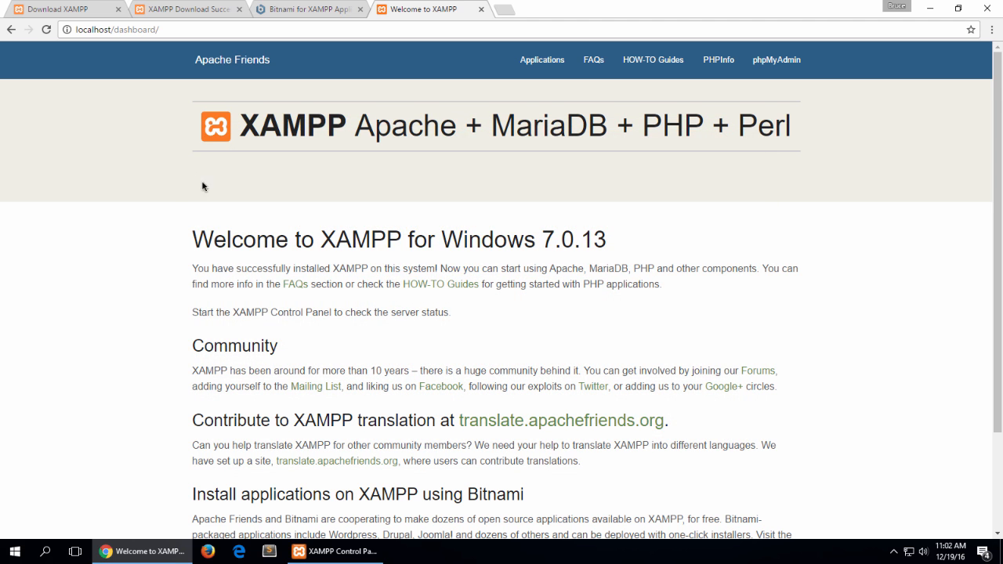
{"action": "scroll", "coordinate": [247, 168], "scroll_direction": "down", "scroll_amount": 1}
{"action": "scroll", "coordinate": [251, 168], "scroll_direction": "up", "scroll_amount": 1}
Step: Stop Apache in the XAMPP Control Panel and reload localhost/dashboard/ in Chrome to test the connection
{"action": "left_click", "coordinate": [332, 551]}
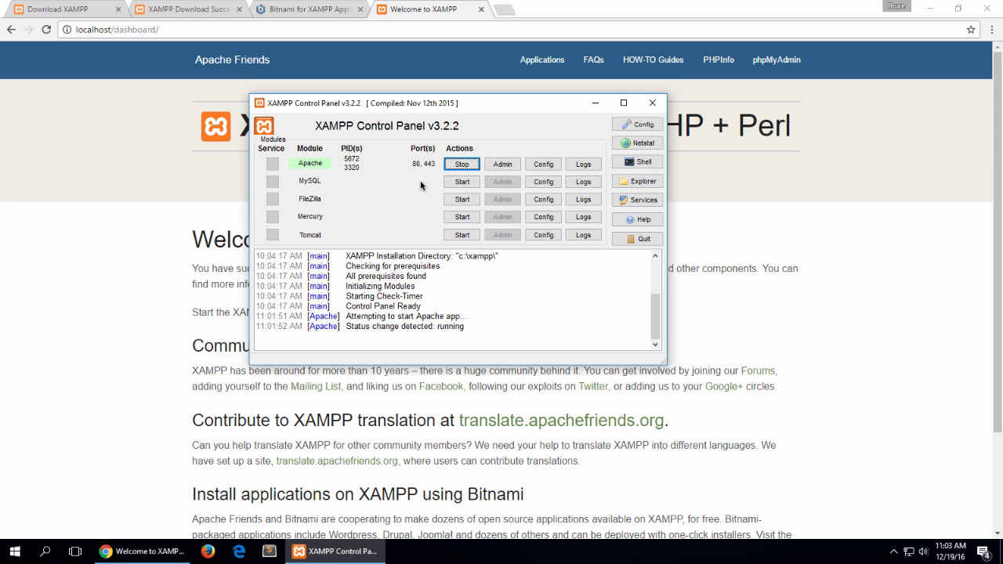
{"action": "left_click", "coordinate": [461, 165]}
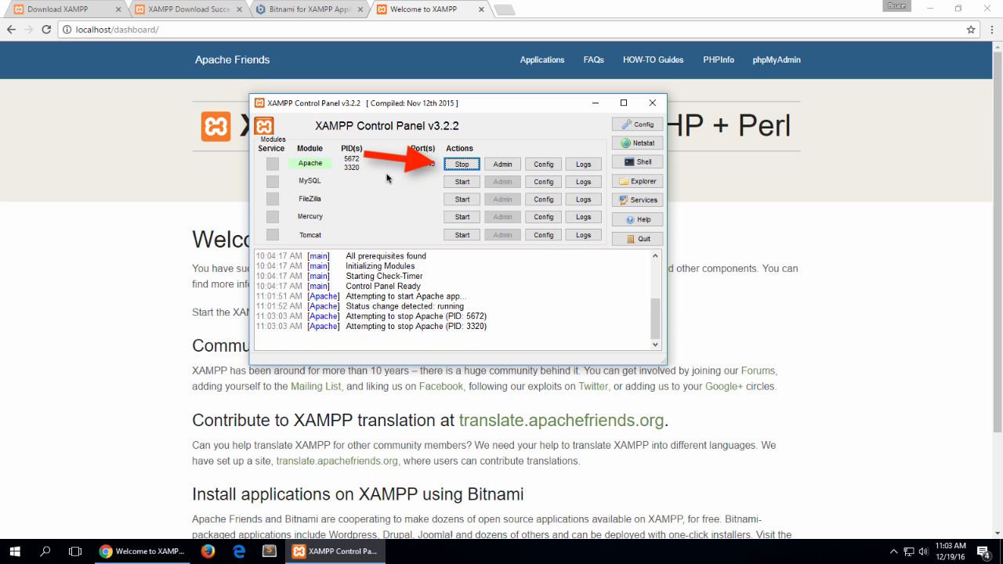
{"action": "left_click", "coordinate": [166, 162]}
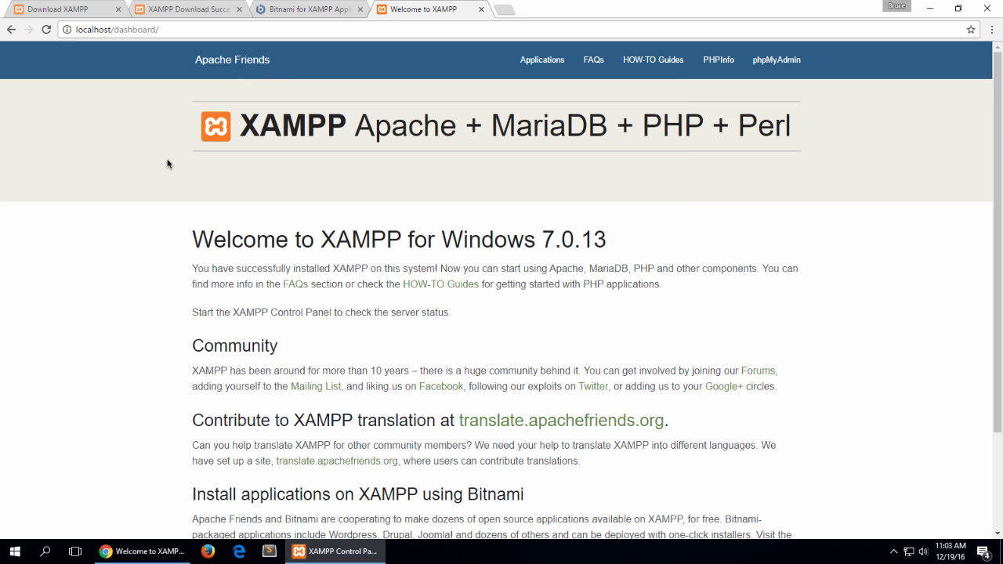
{"action": "left_click", "coordinate": [289, 35]}
{"action": "key", "text": "Return"}
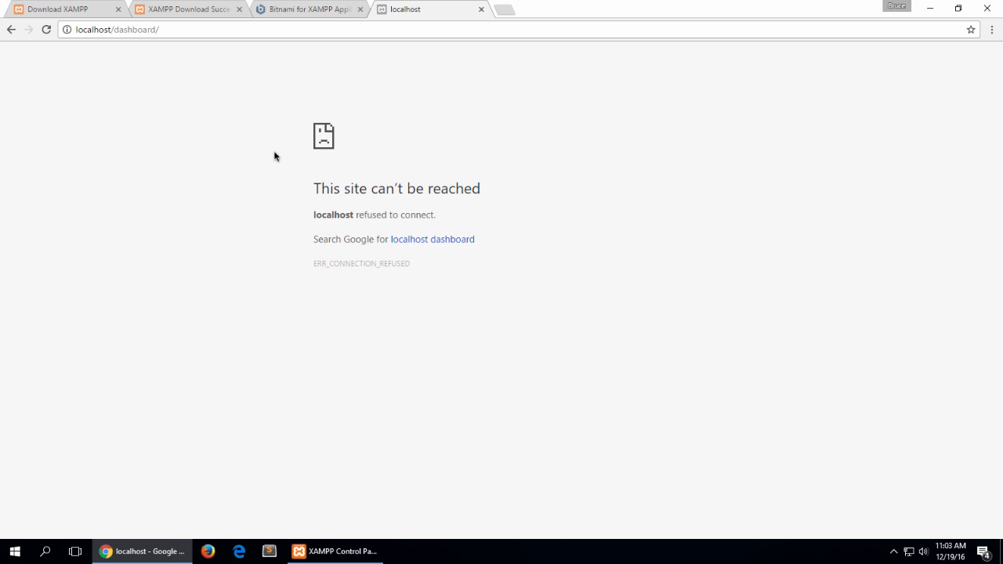
Step: Return to the XAMPP Control Panel and start both the Apache and MySQL modules
{"action": "left_click", "coordinate": [355, 549]}
{"action": "left_click", "coordinate": [461, 164]}
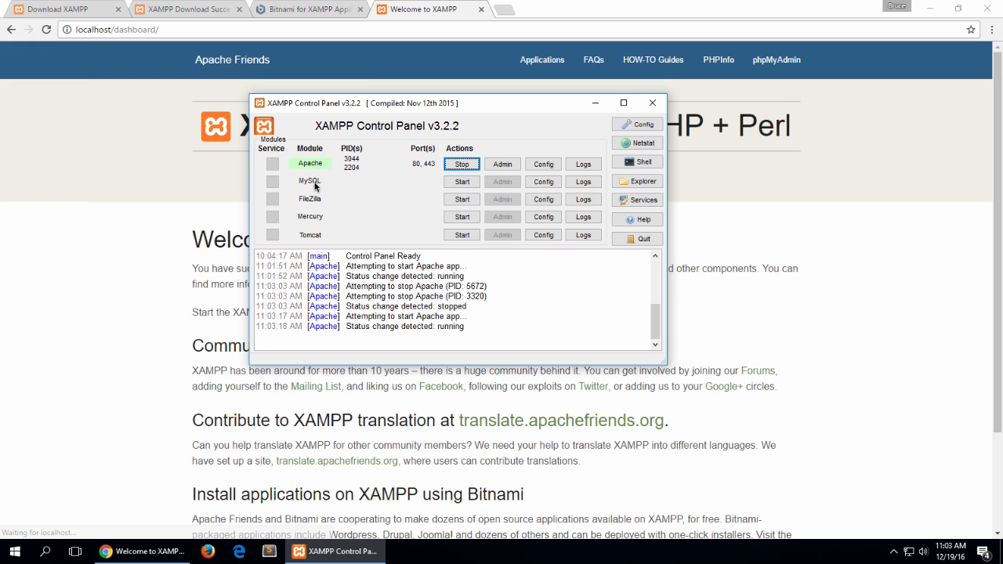
{"action": "left_click", "coordinate": [464, 183]}
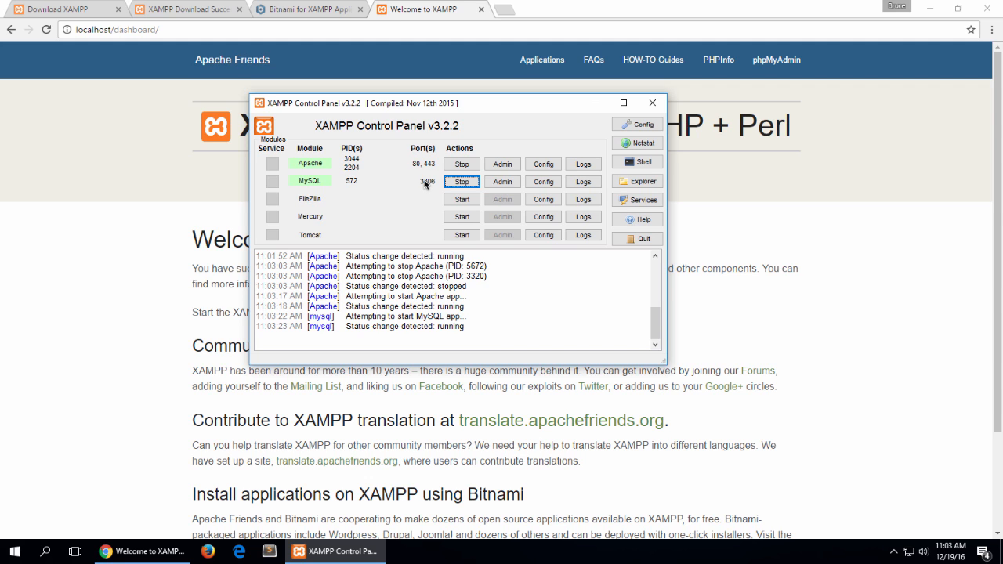
Step: Switch to Chrome, open phpMyAdmin from the XAMPP dashboard and look over its home page
{"action": "left_click", "coordinate": [127, 203]}
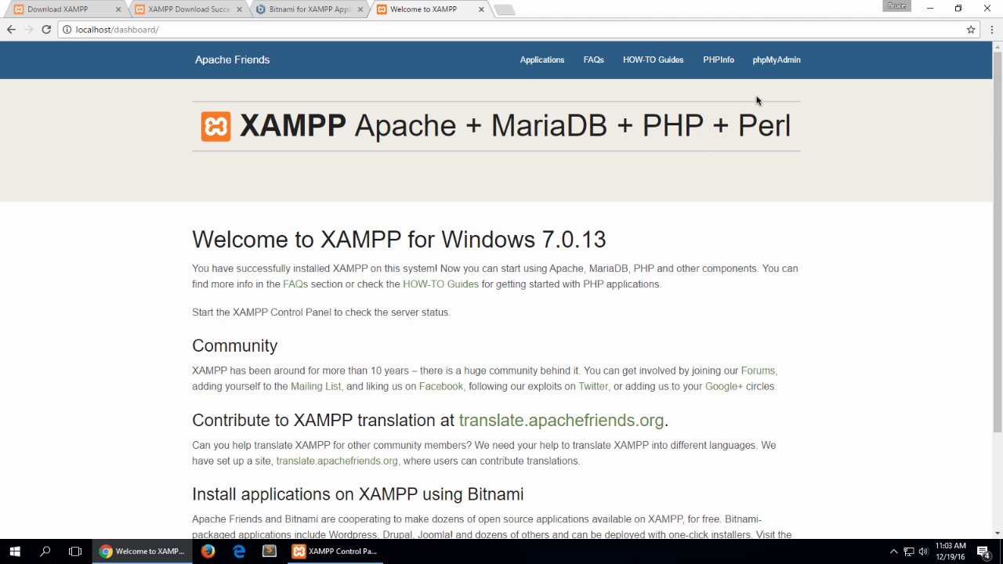
{"action": "left_click", "coordinate": [777, 61]}
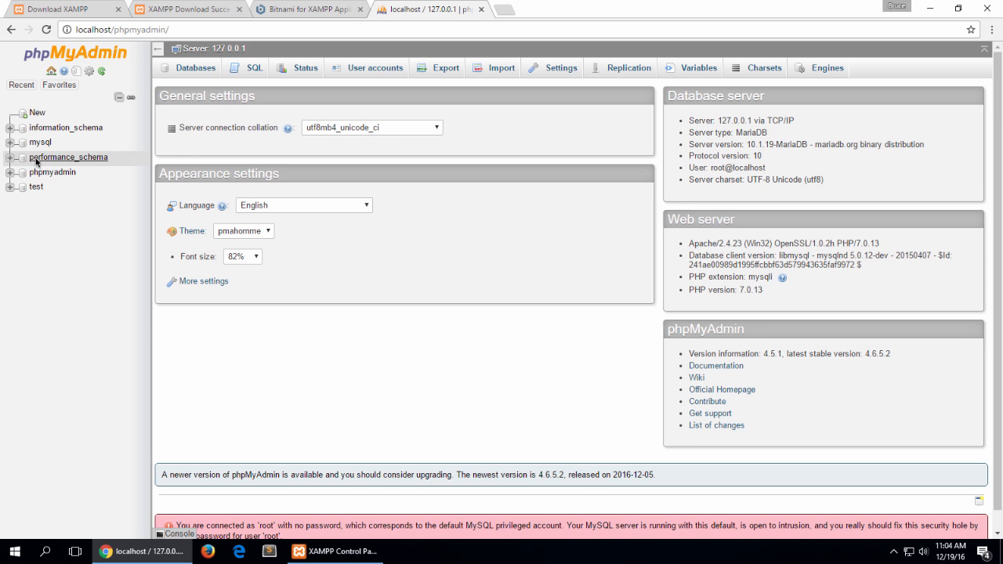
{"action": "scroll", "coordinate": [207, 277], "scroll_direction": "down", "scroll_amount": 1}
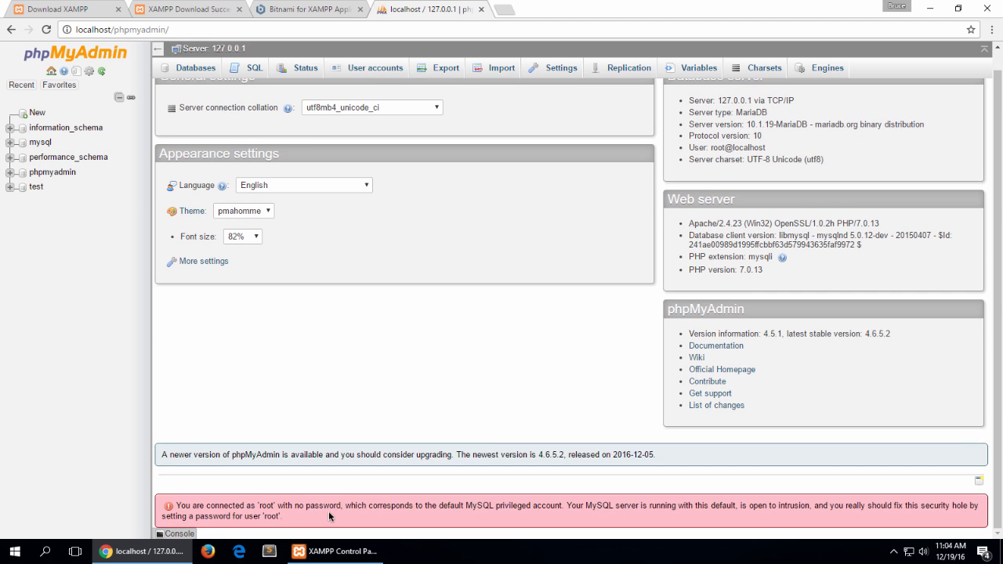
{"action": "scroll", "coordinate": [328, 352], "scroll_direction": "up", "scroll_amount": 1}
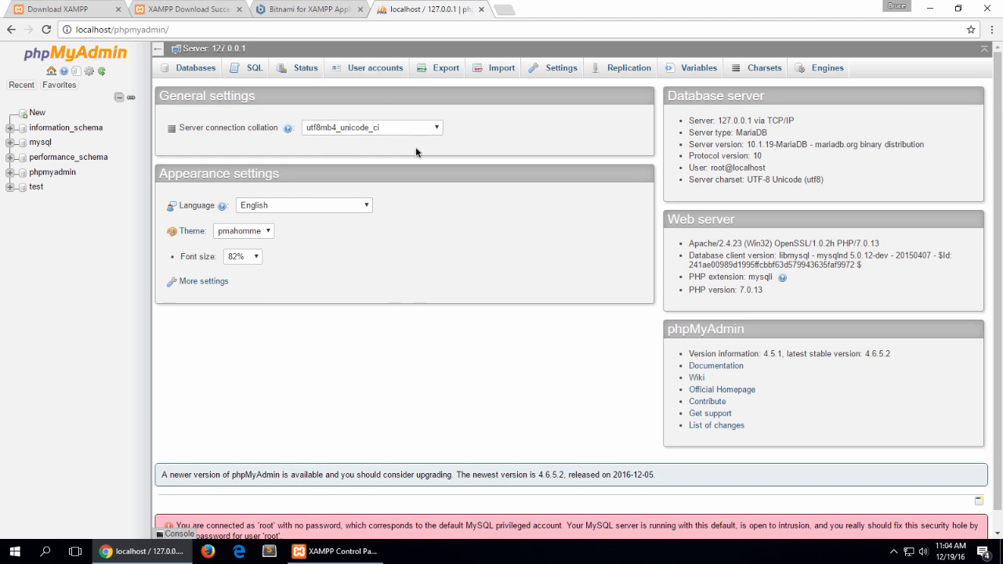
Step: Stop MySQL in the XAMPP Control Panel and reload localhost/phpmyadmin/ in Chrome to test database access
{"action": "left_click", "coordinate": [329, 551]}
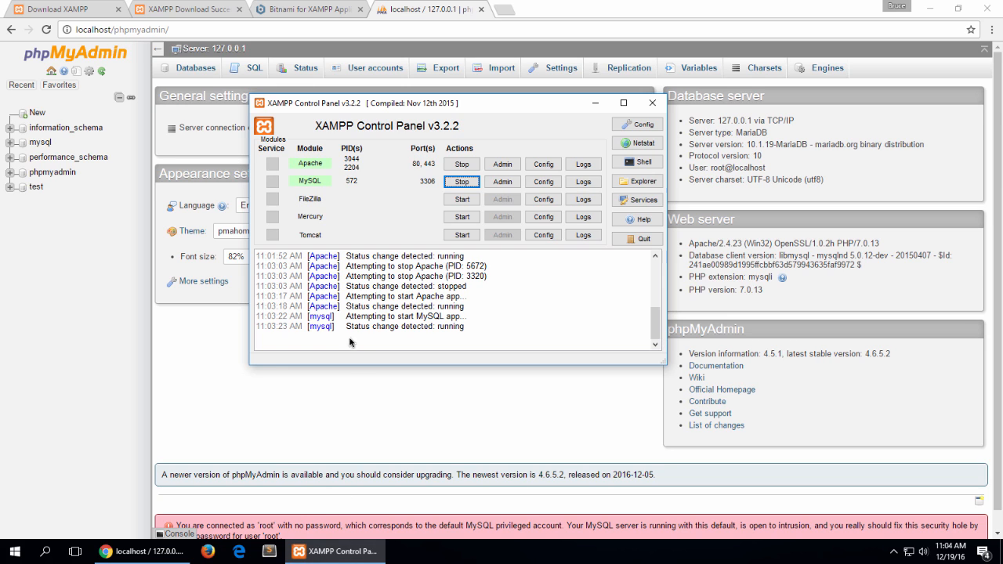
{"action": "left_click", "coordinate": [462, 181]}
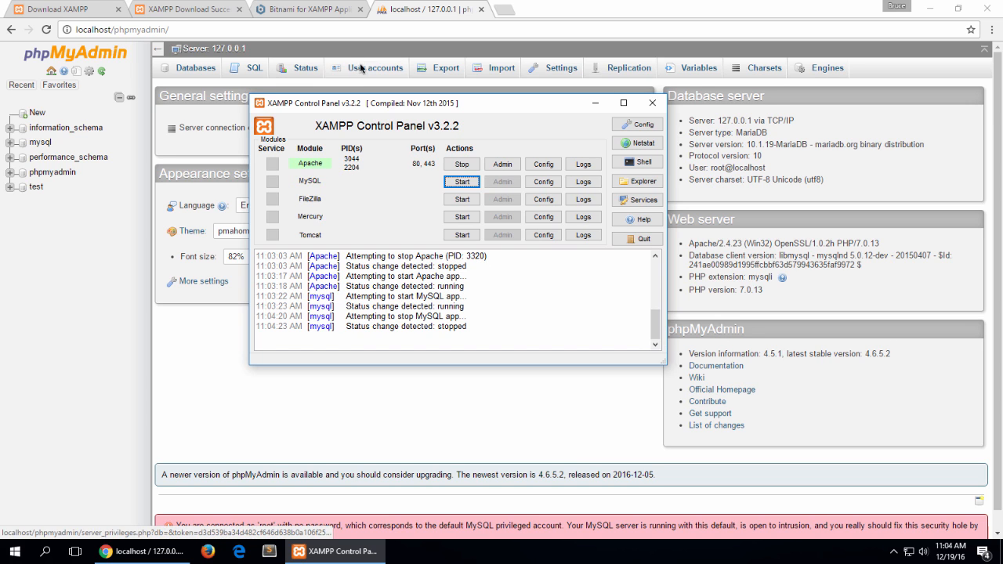
{"action": "left_click", "coordinate": [331, 32]}
{"action": "key", "text": "Return"}
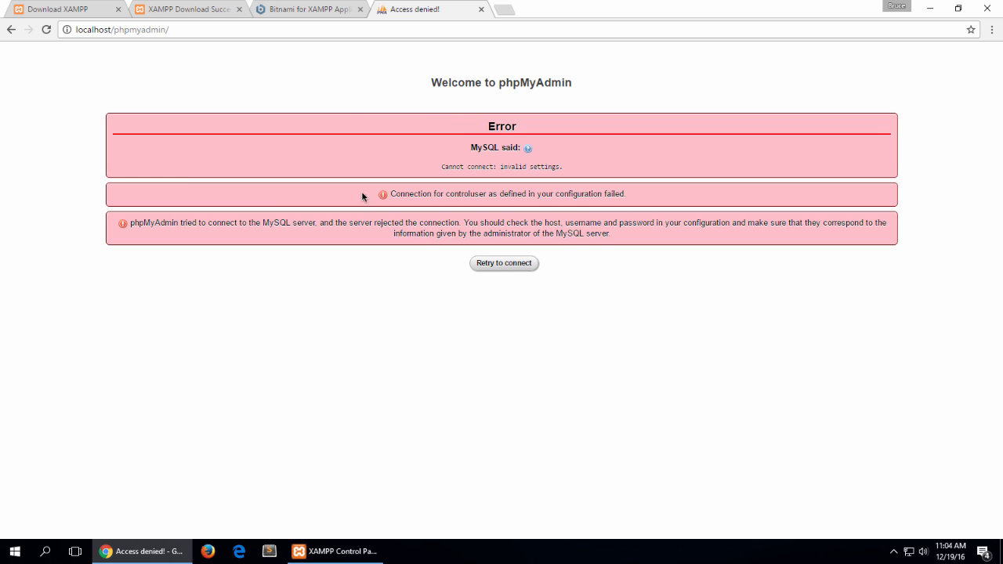
Step: Stop Apache in the XAMPP Control Panel and close the control panel window
{"action": "left_click", "coordinate": [321, 554]}
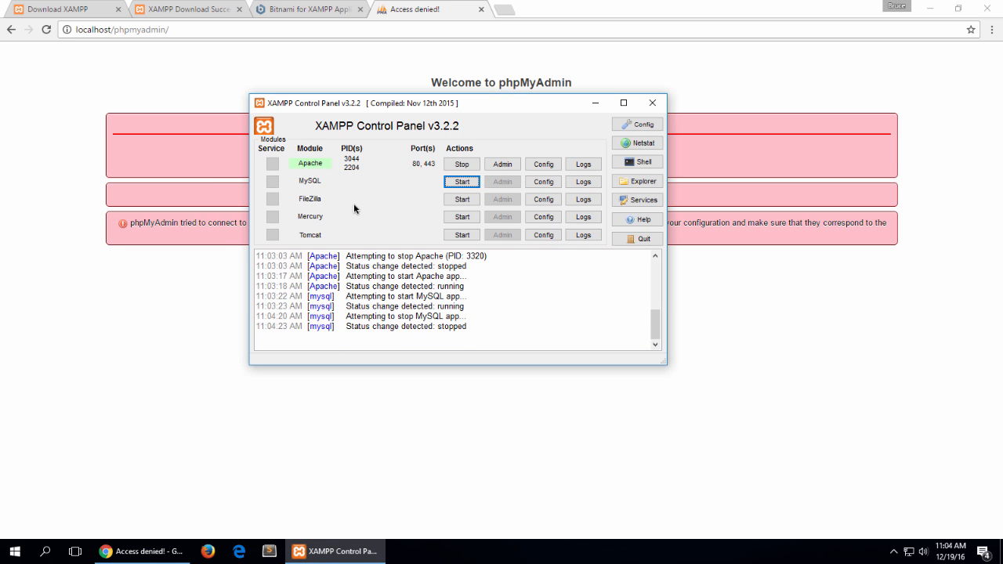
{"action": "left_click", "coordinate": [462, 164]}
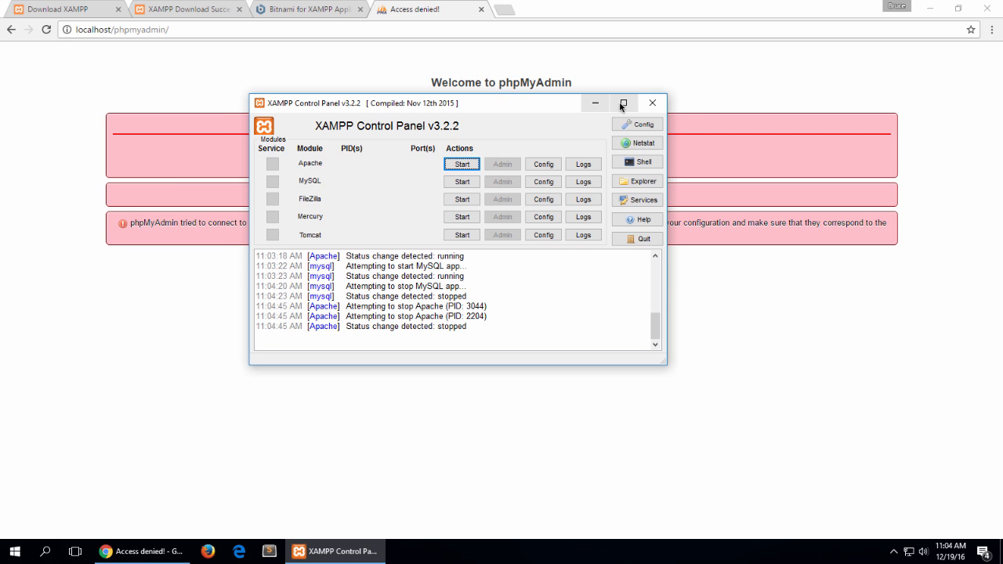
{"action": "left_click", "coordinate": [651, 102]}
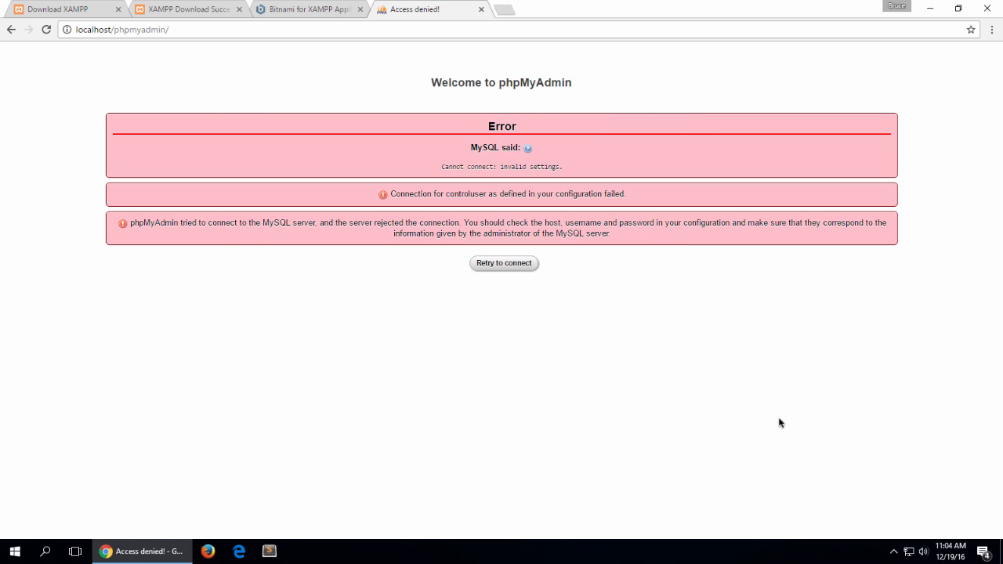
Step: Start Apache through XAMPP's notification-area icon without reopening the control panel window
{"action": "left_click", "coordinate": [896, 554]}
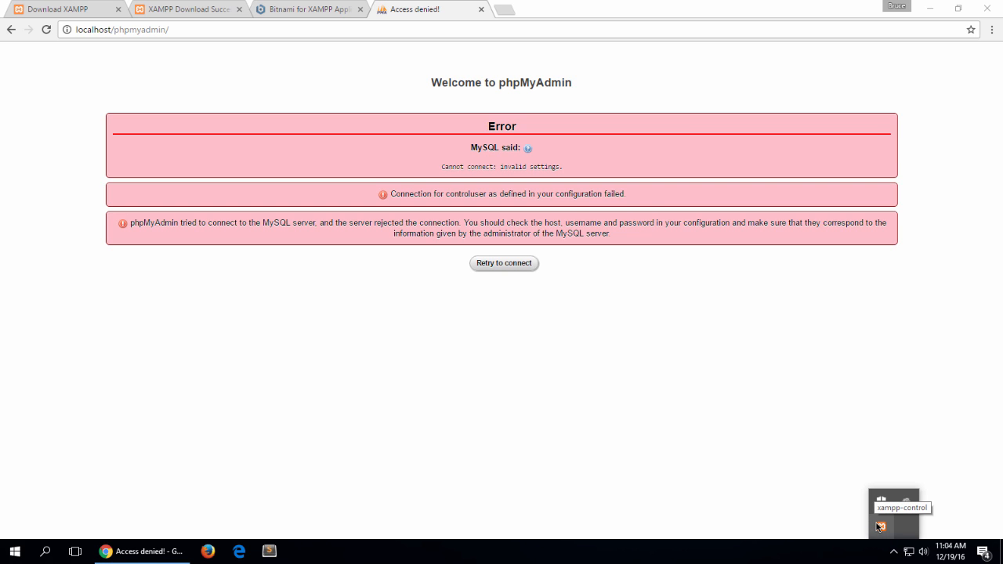
{"action": "right_click", "coordinate": [879, 527]}
{"action": "mouse_move", "coordinate": [910, 447]}
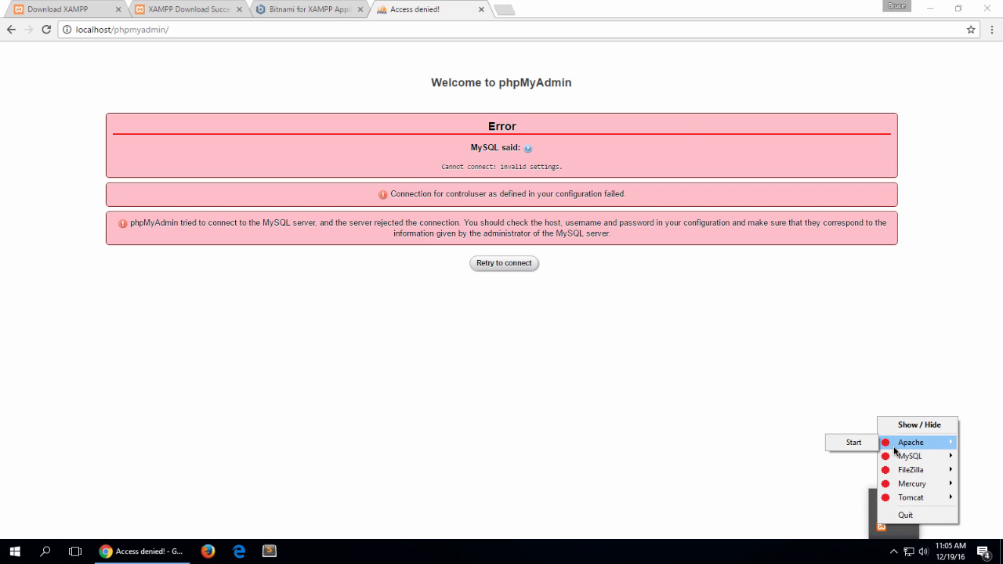
{"action": "left_click", "coordinate": [855, 444]}
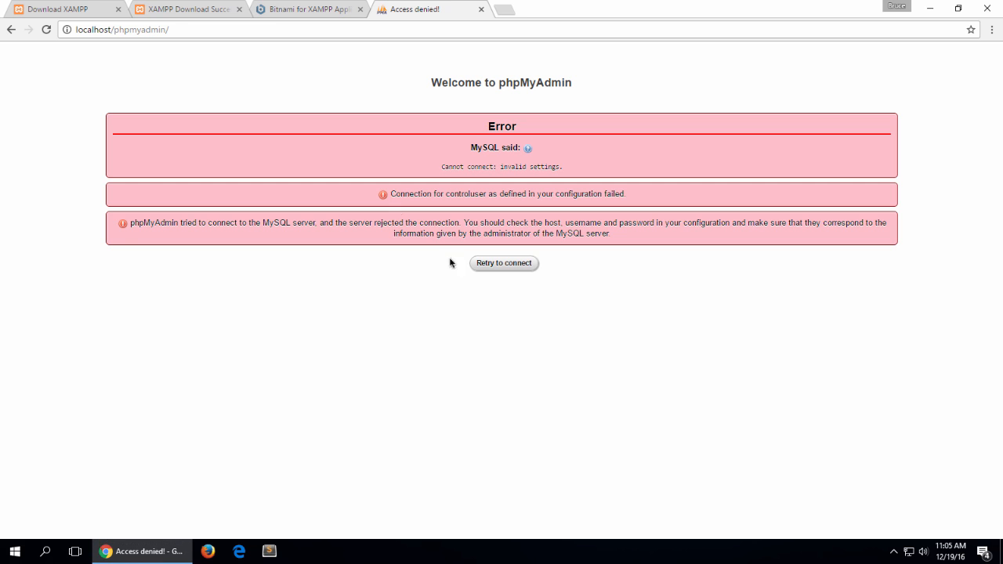
Step: Load localhost in the current Chrome tab in place of the phpMyAdmin page
{"action": "left_click", "coordinate": [305, 33]}
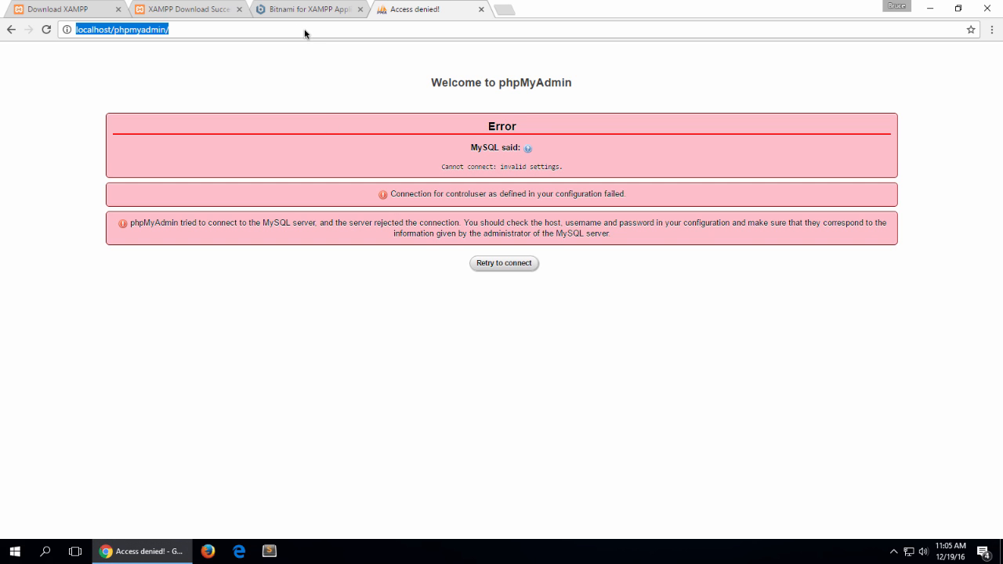
{"action": "type", "text": "local"}
{"action": "key", "text": "Return"}
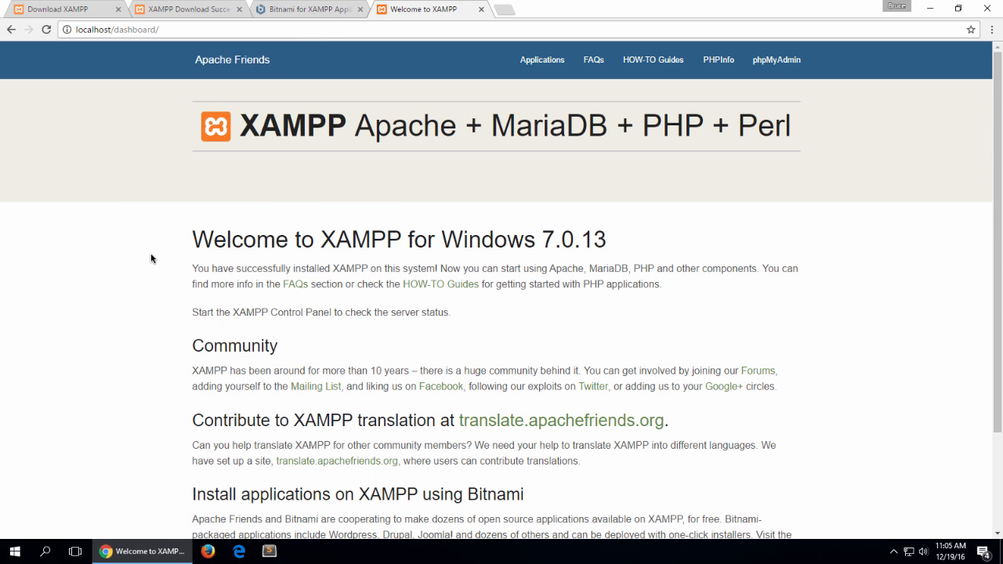
Step: Open File Explorer and browse to the xampp folder on Local Disk (C:)
{"action": "left_click", "coordinate": [11, 557]}
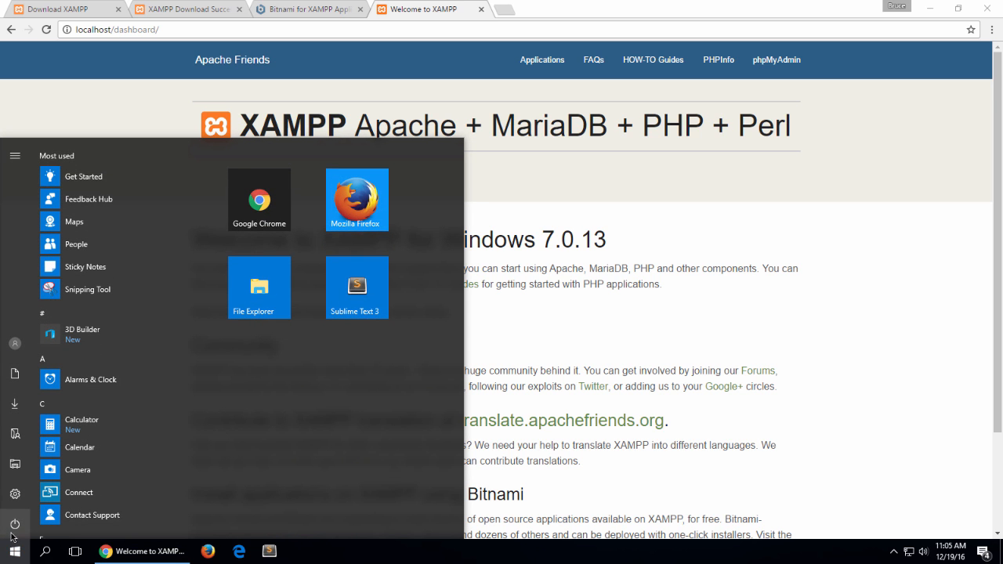
{"action": "left_click", "coordinate": [15, 468]}
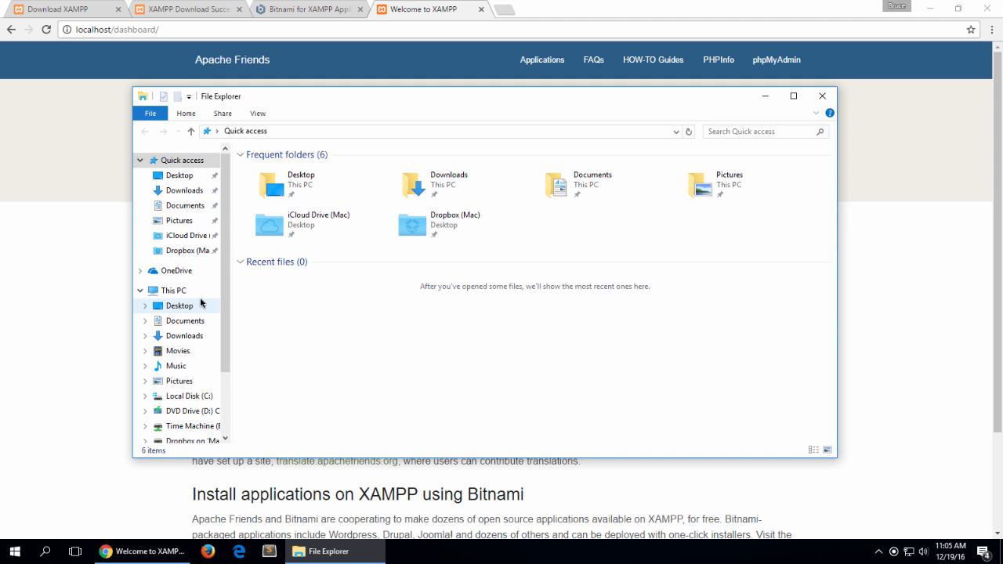
{"action": "left_click", "coordinate": [184, 396]}
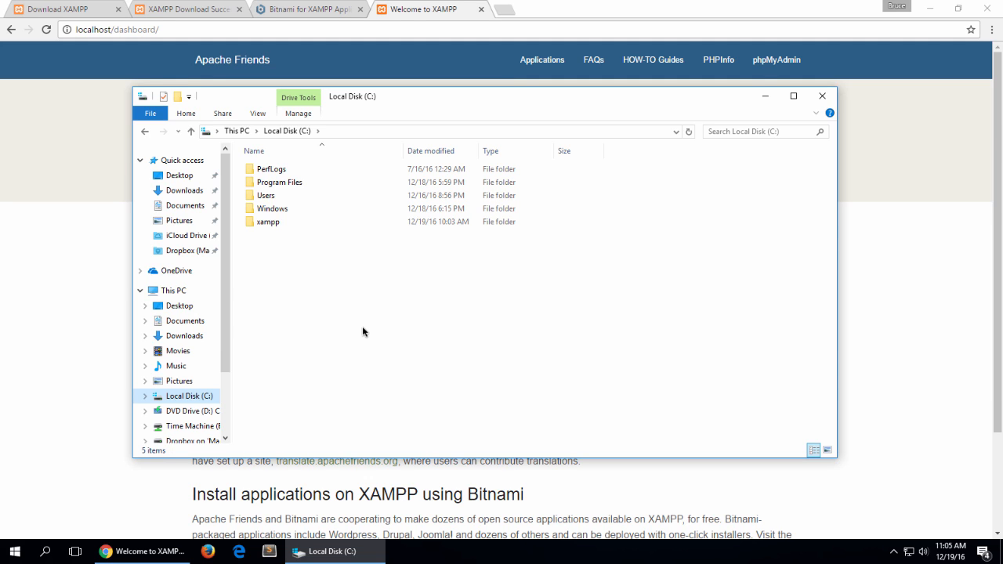
{"action": "double_click", "coordinate": [260, 226]}
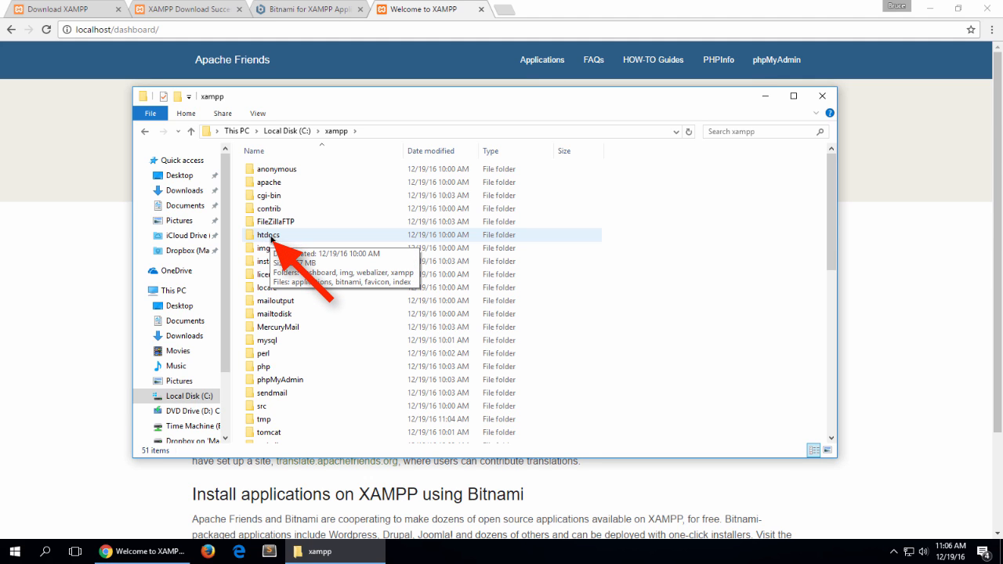
Step: Open the htdocs folder, select its index PHP file, and view the XAMPP welcome page in the browser
{"action": "double_click", "coordinate": [272, 237]}
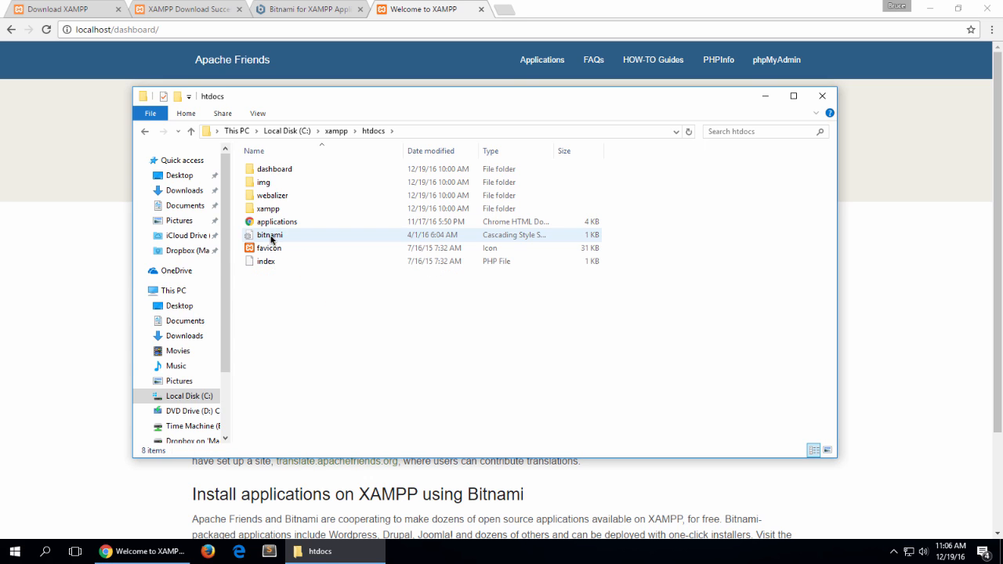
{"action": "left_click", "coordinate": [260, 261]}
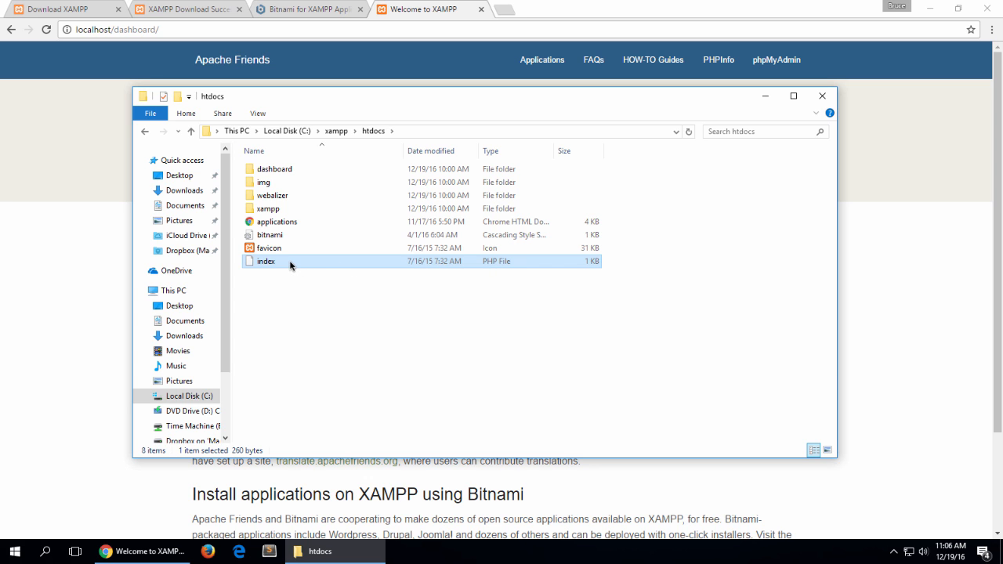
{"action": "left_click", "coordinate": [315, 53]}
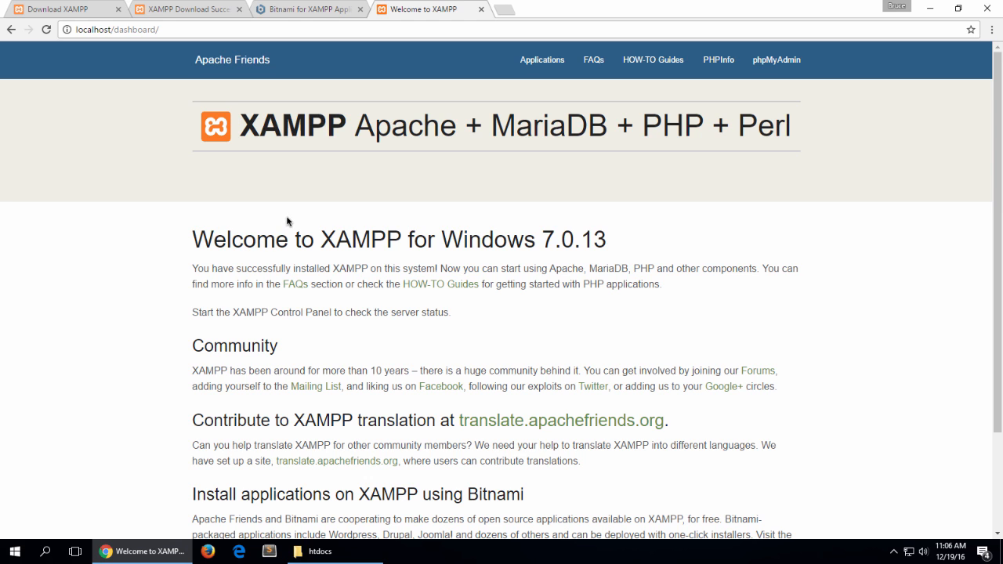
Step: Return to the htdocs folder in File Explorer and rename the index PHP file to index2
{"action": "left_click", "coordinate": [320, 553]}
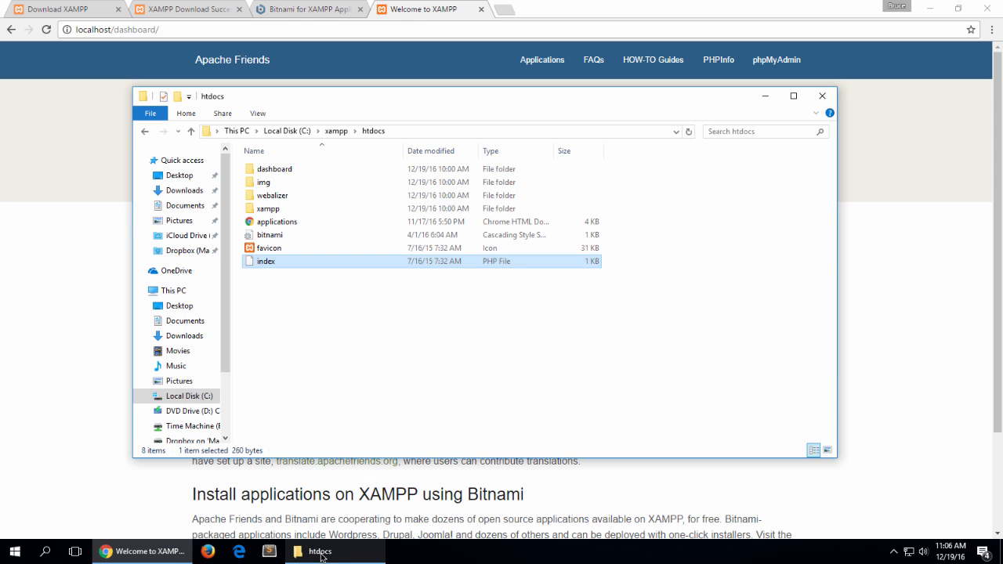
{"action": "left_click", "coordinate": [265, 262]}
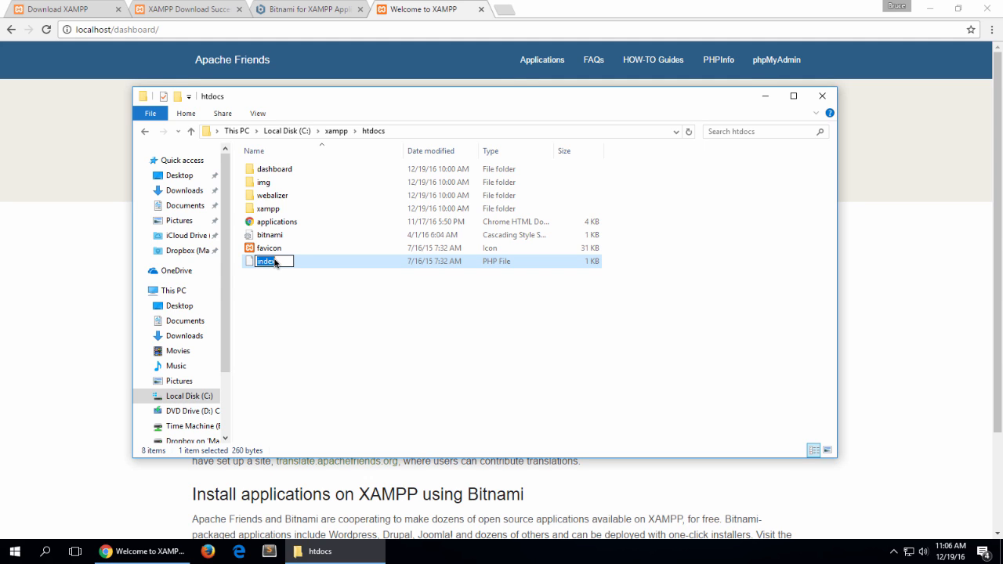
{"action": "left_click", "coordinate": [275, 262]}
{"action": "type", "text": "2"}
{"action": "key", "text": "Return"}
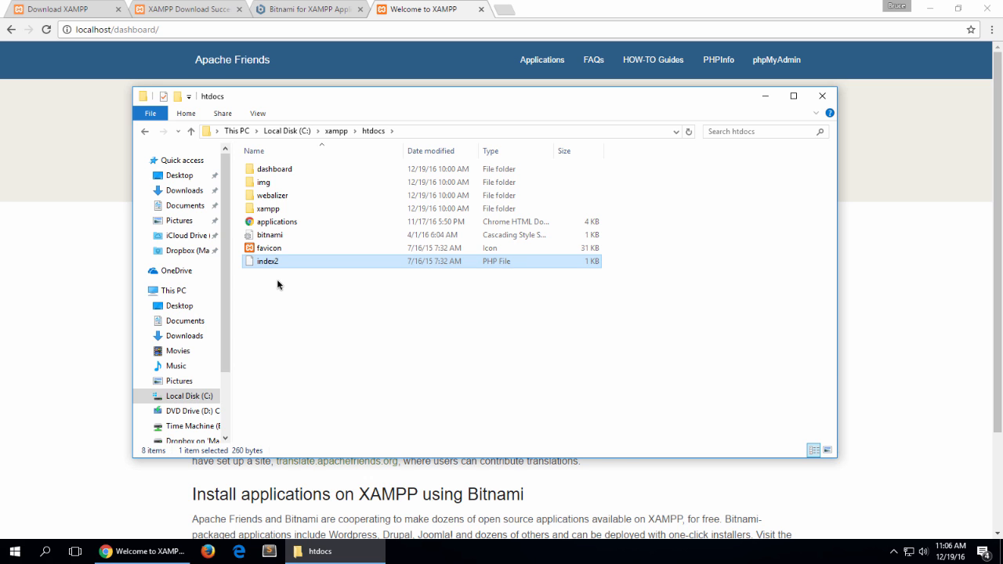
Step: Switch back to Chrome and load localhost in the current tab in place of the dashboard page
{"action": "left_click", "coordinate": [32, 252]}
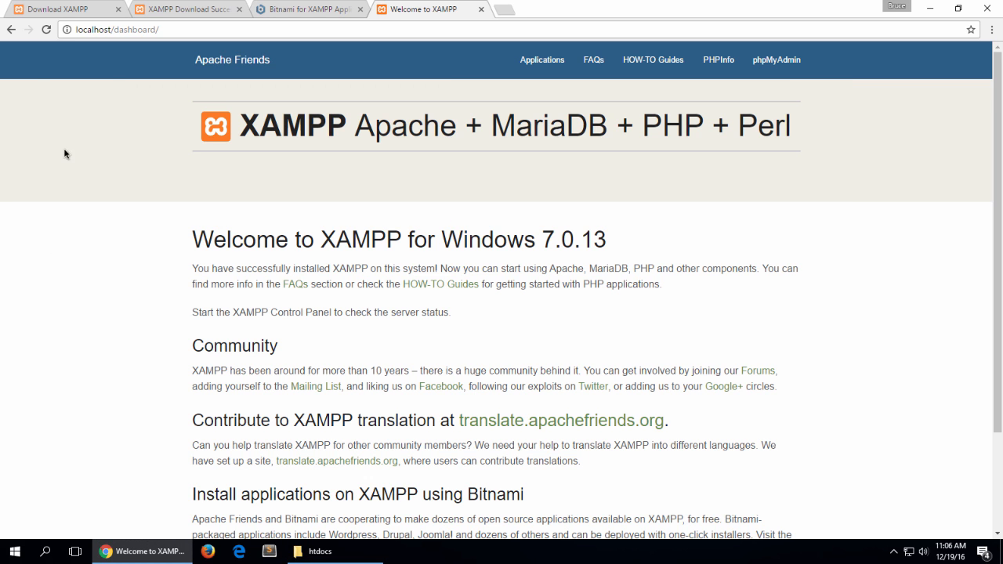
{"action": "left_click", "coordinate": [46, 29]}
{"action": "left_click", "coordinate": [213, 30]}
{"action": "type", "text": "localhost"}
{"action": "key", "text": "Return"}
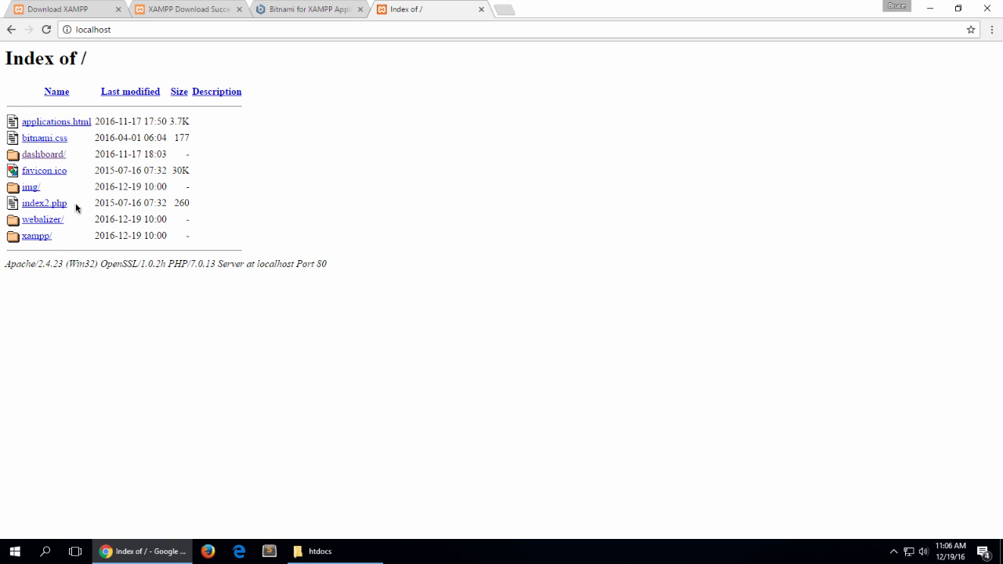
Step: Browse into the xampp/ folder from the localhost directory index and return to the parent directory
{"action": "left_click_drag", "start_coordinate": [117, 29], "coordinate": [68, 29]}
{"action": "left_click", "coordinate": [130, 29]}
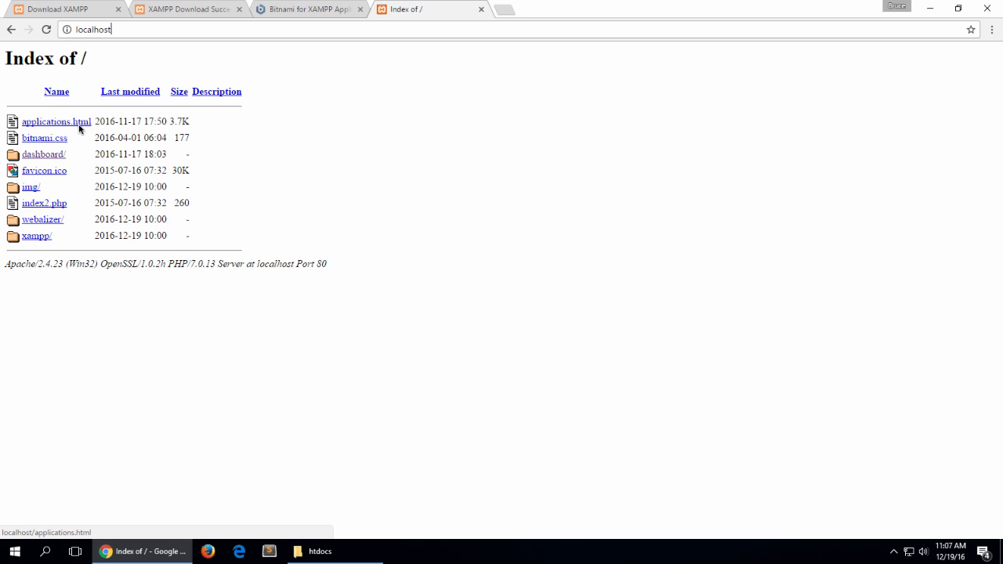
{"action": "left_click", "coordinate": [37, 235]}
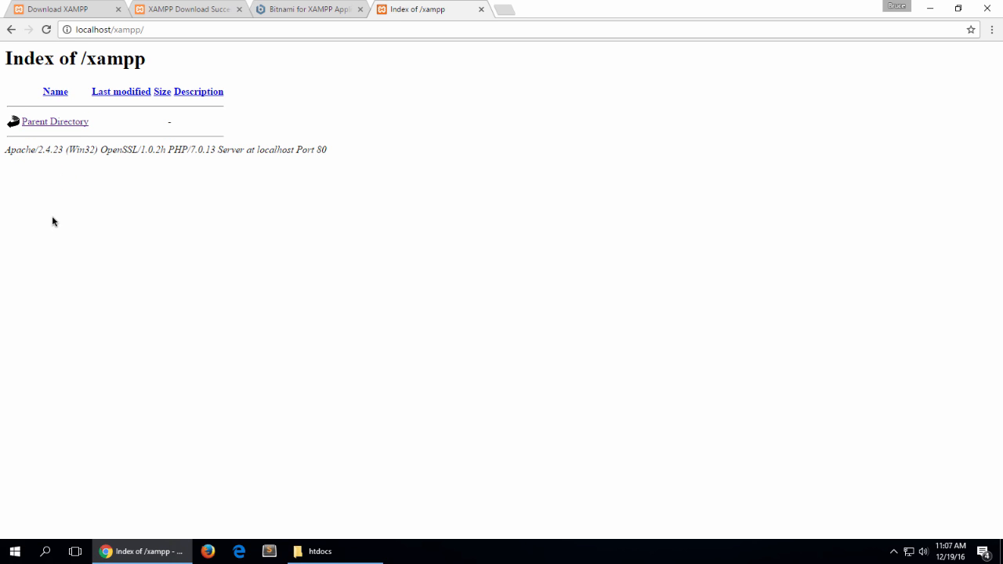
{"action": "left_click", "coordinate": [62, 126]}
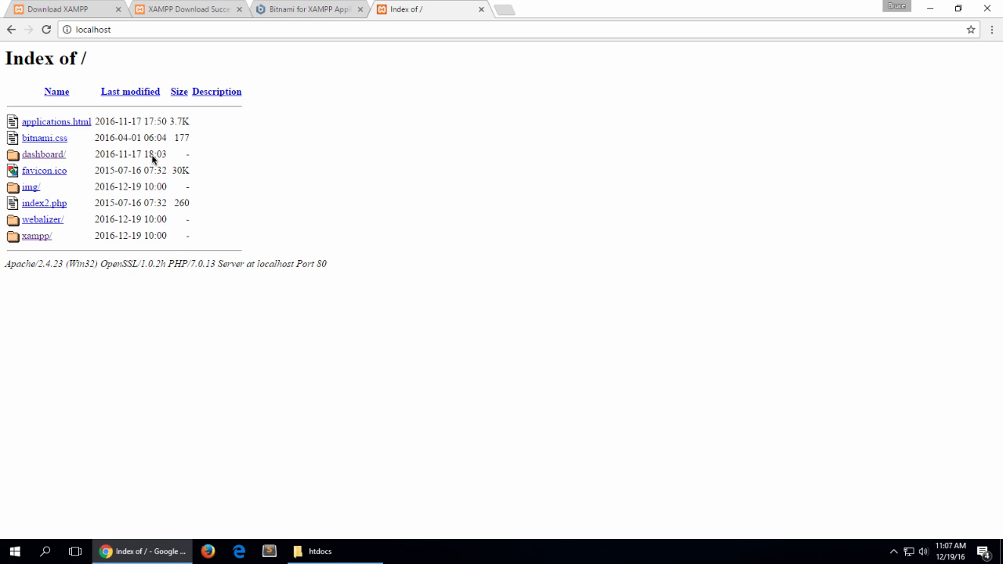
Step: Rename the index2 PHP file in the htdocs folder back to index
{"action": "left_click", "coordinate": [320, 553]}
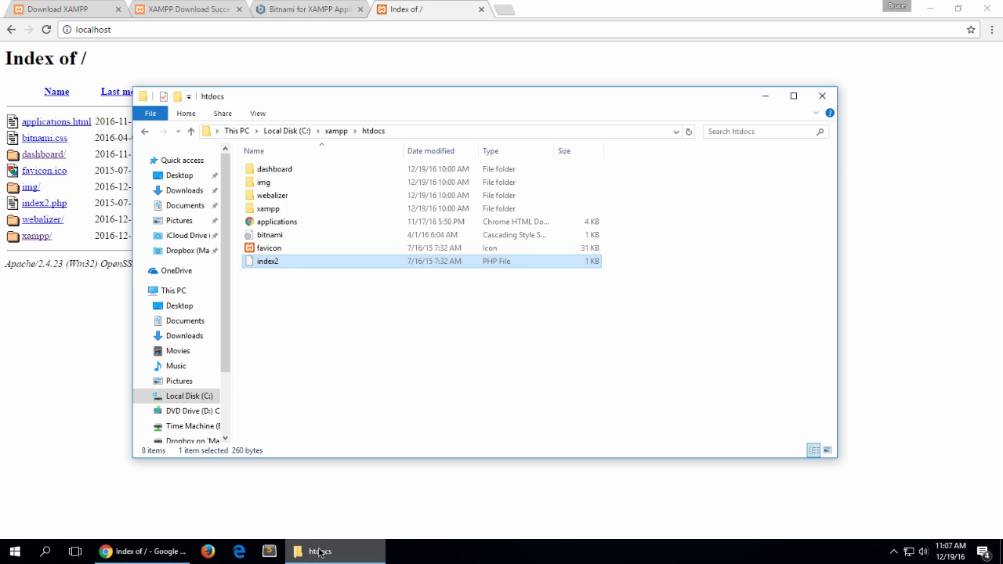
{"action": "left_click", "coordinate": [329, 349]}
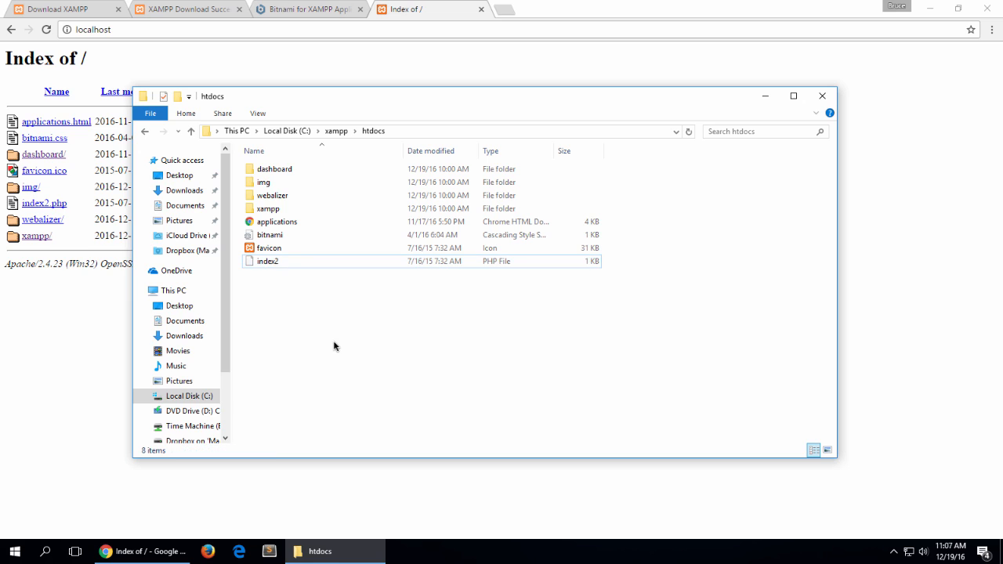
{"action": "left_click", "coordinate": [276, 266]}
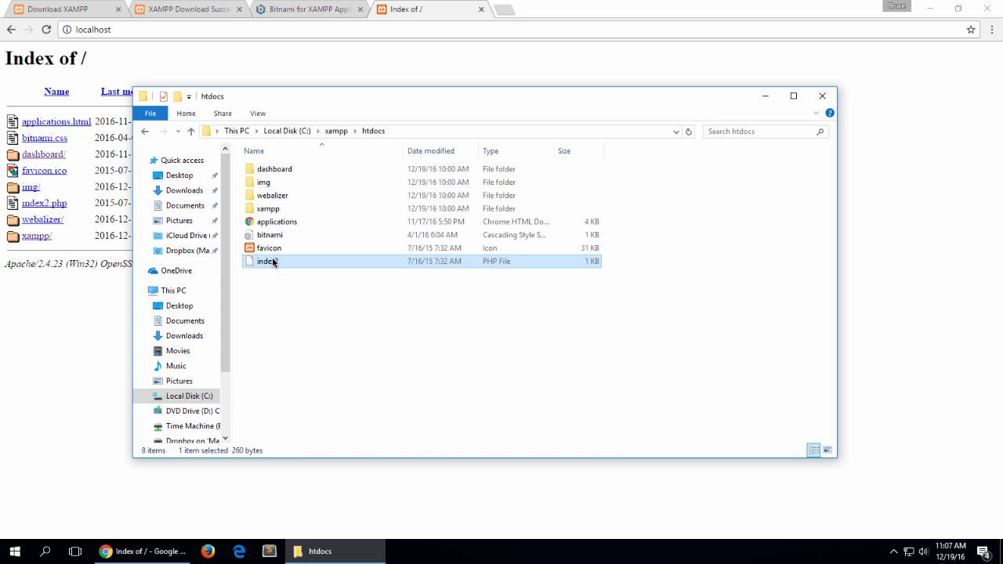
{"action": "left_click", "coordinate": [273, 262]}
{"action": "key", "text": "Right"}
{"action": "key", "text": "BackSpace"}
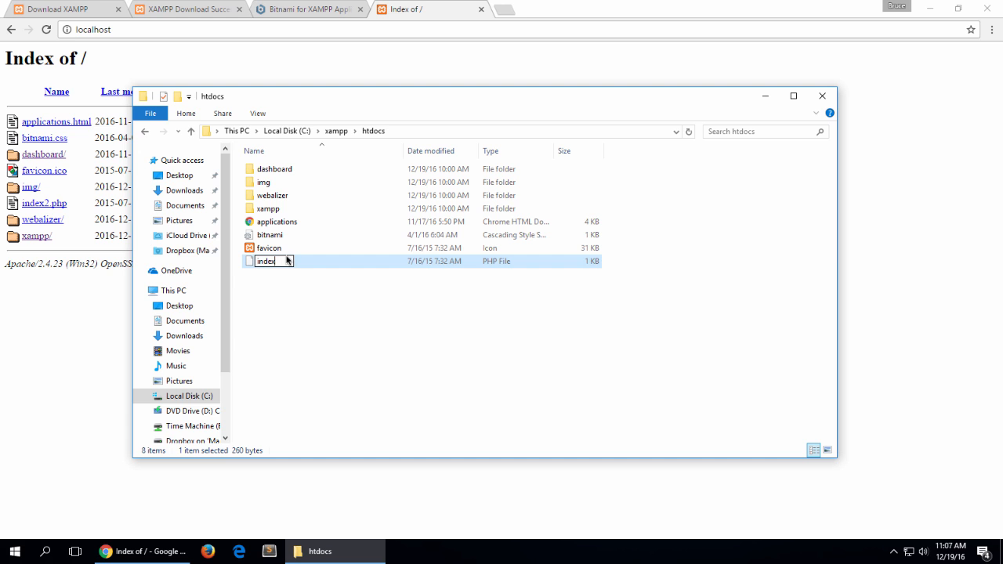
{"action": "key", "text": "Return"}
Step: Reload localhost in Chrome and look over the XAMPP welcome page
{"action": "left_click", "coordinate": [39, 328]}
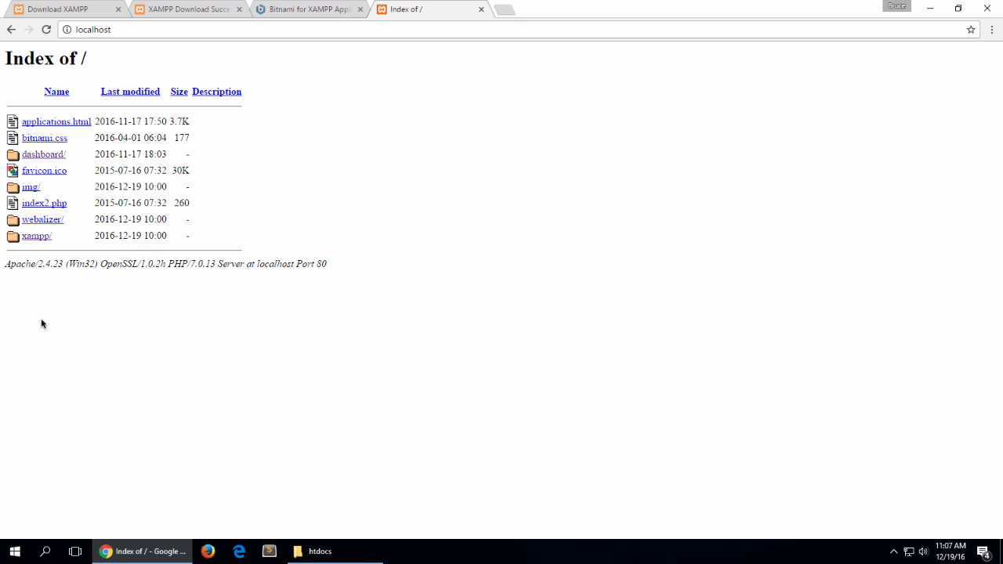
{"action": "left_click", "coordinate": [47, 30]}
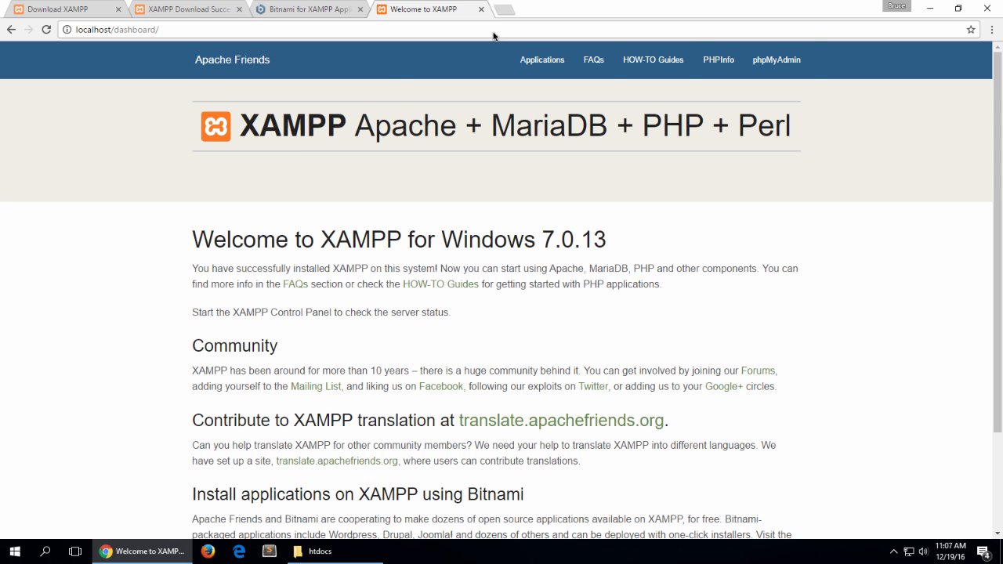
{"action": "scroll", "coordinate": [409, 175], "scroll_direction": "down", "scroll_amount": 2}
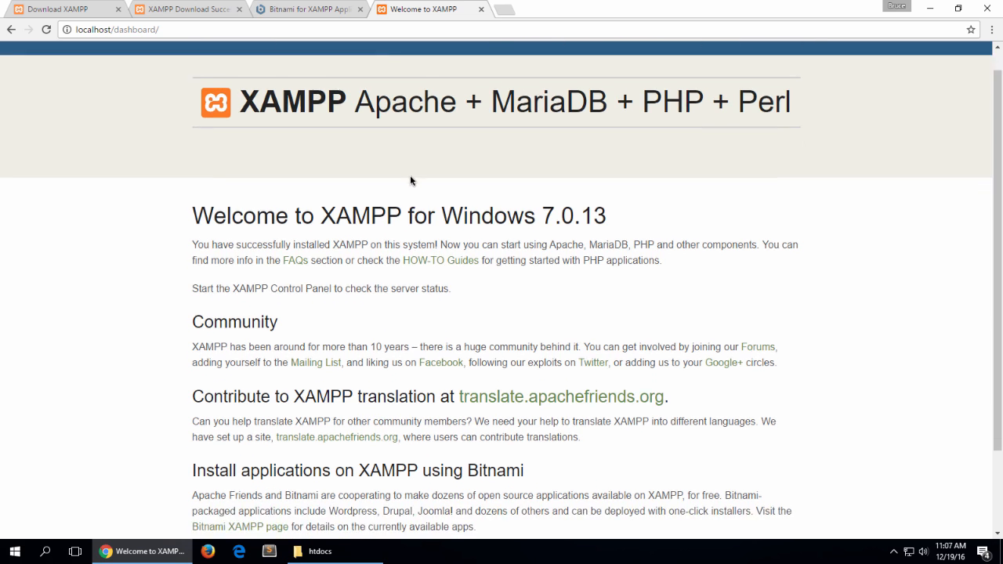
{"action": "scroll", "coordinate": [410, 175], "scroll_direction": "up", "scroll_amount": 1}
{"action": "scroll", "coordinate": [410, 175], "scroll_direction": "up", "scroll_amount": 1}
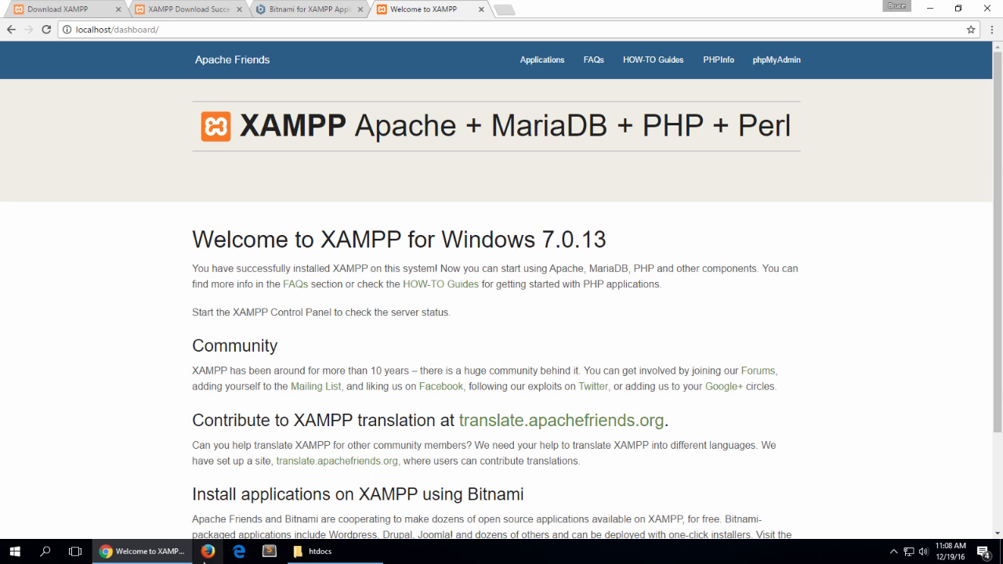
Step: Bring up the htdocs folder again and change the index PHP file's name to index2
{"action": "left_click", "coordinate": [320, 553]}
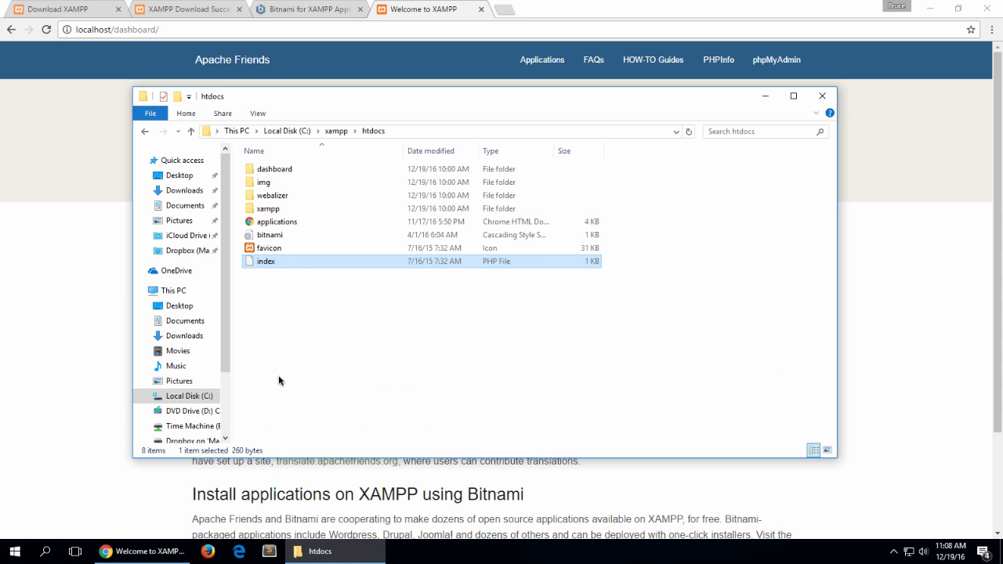
{"action": "left_click", "coordinate": [276, 262]}
{"action": "left_click", "coordinate": [280, 265]}
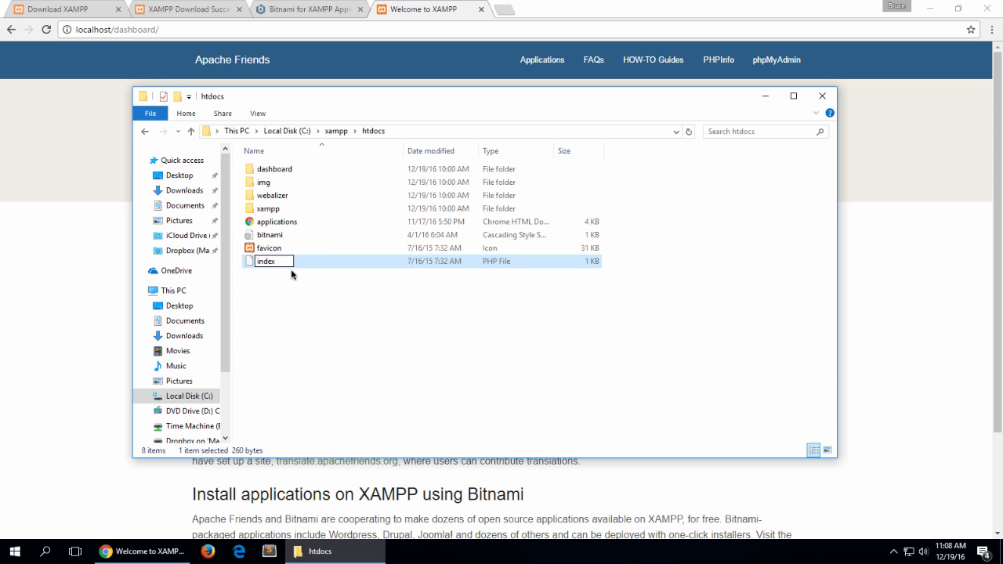
{"action": "key", "text": "Return"}
Step: In Chrome, shorten the dashboard address to localhost/ and load the server's root page
{"action": "left_click", "coordinate": [83, 80]}
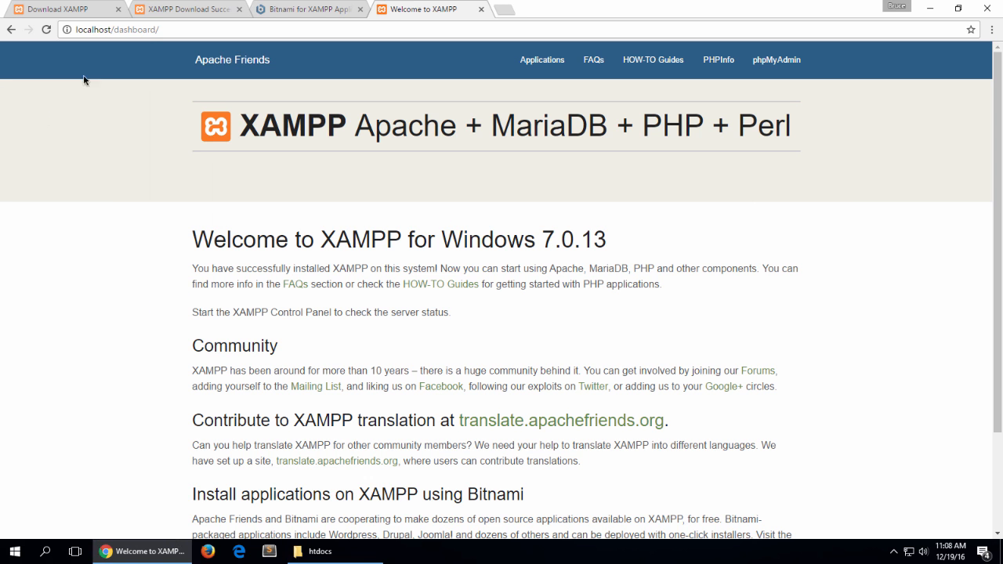
{"action": "left_click", "coordinate": [182, 30]}
{"action": "key", "text": "BackSpace"}
{"action": "key", "text": "BackSpace"}
{"action": "key", "text": "BackSpace"}
{"action": "key", "text": "BackSpace"}
{"action": "key", "text": "BackSpace"}
{"action": "key", "text": "BackSpace"}
{"action": "key", "text": "BackSpace"}
{"action": "key", "text": "BackSpace"}
{"action": "key", "text": "BackSpace"}
{"action": "key", "text": "BackSpace"}
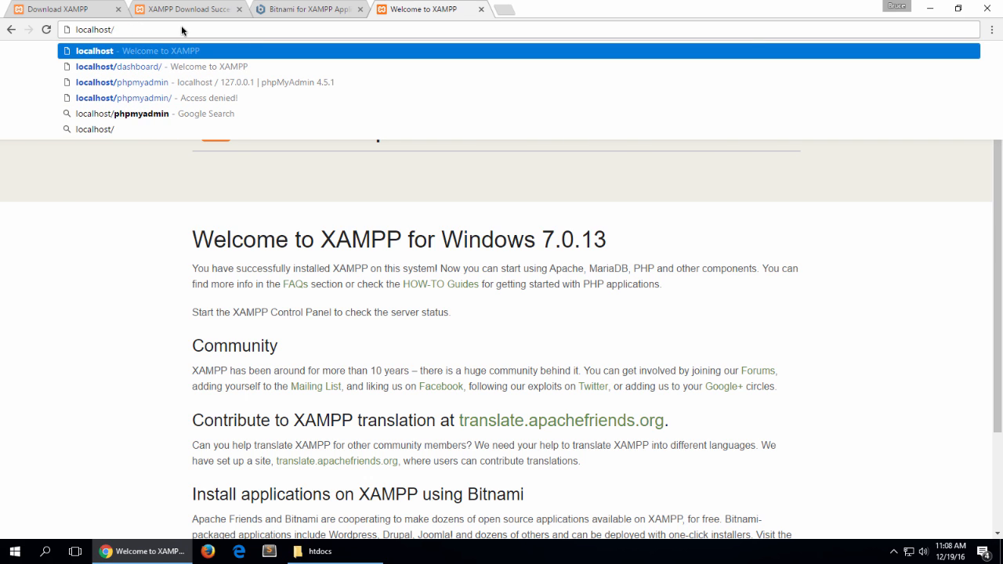
{"action": "key", "text": "Return"}
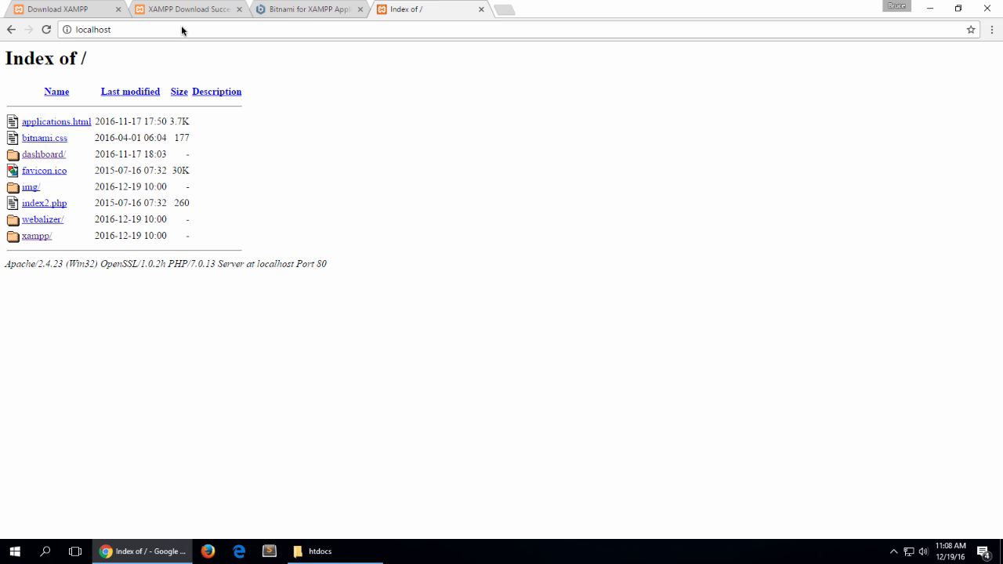